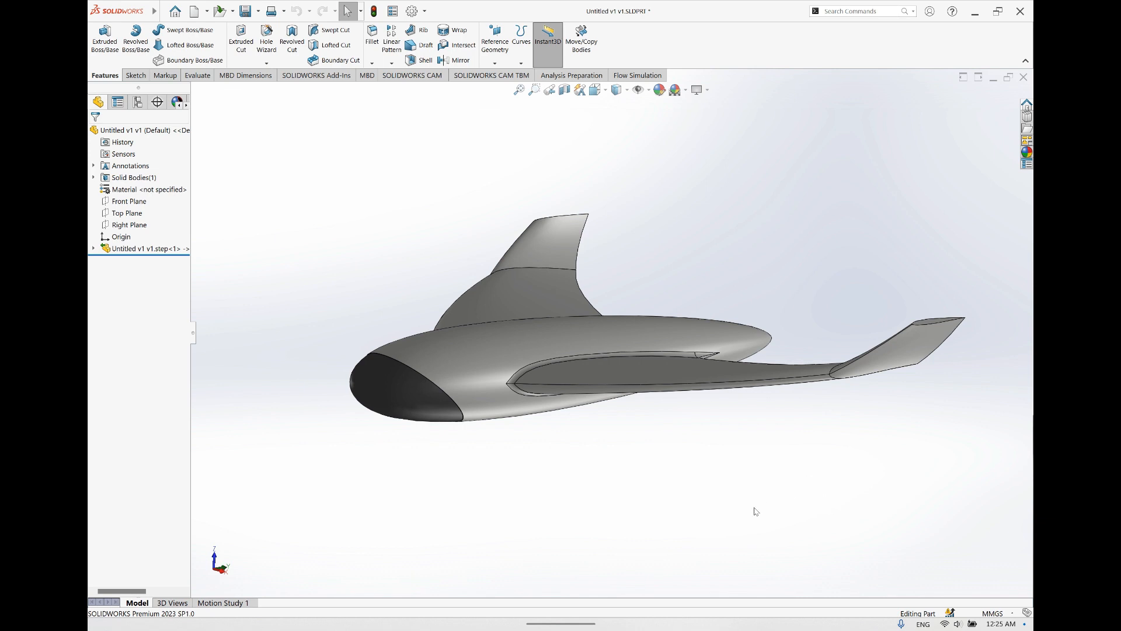
Save the aircraft part to the Desktop as a SOLIDWORKS Part named Untitled v1 v1
middle_click_drag(651, 476, 683, 486)
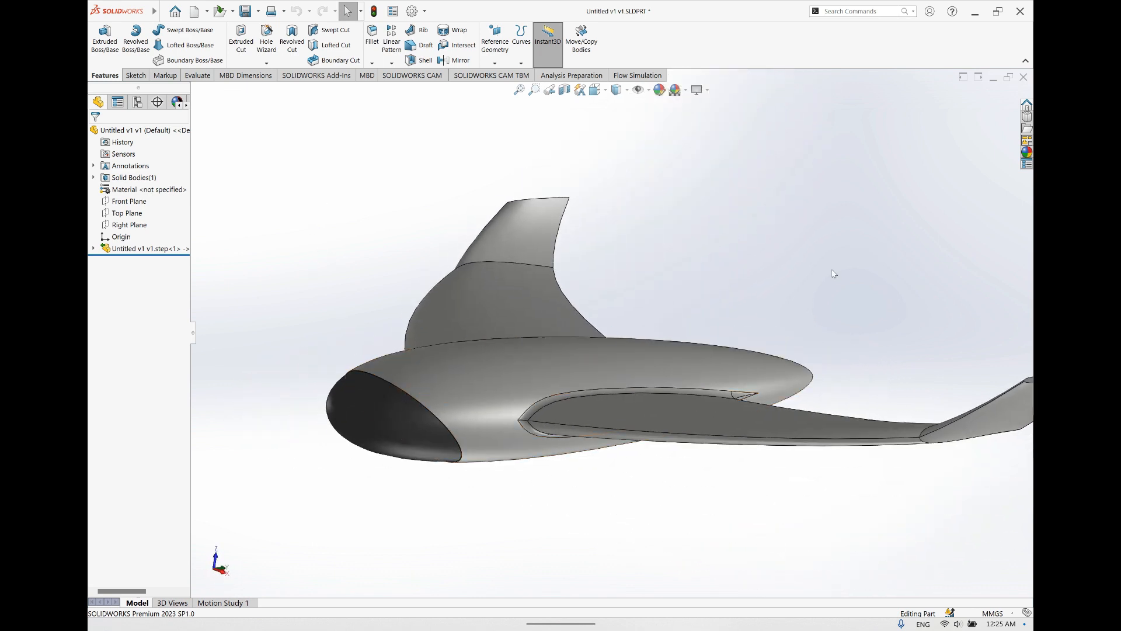
left_click(636, 77)
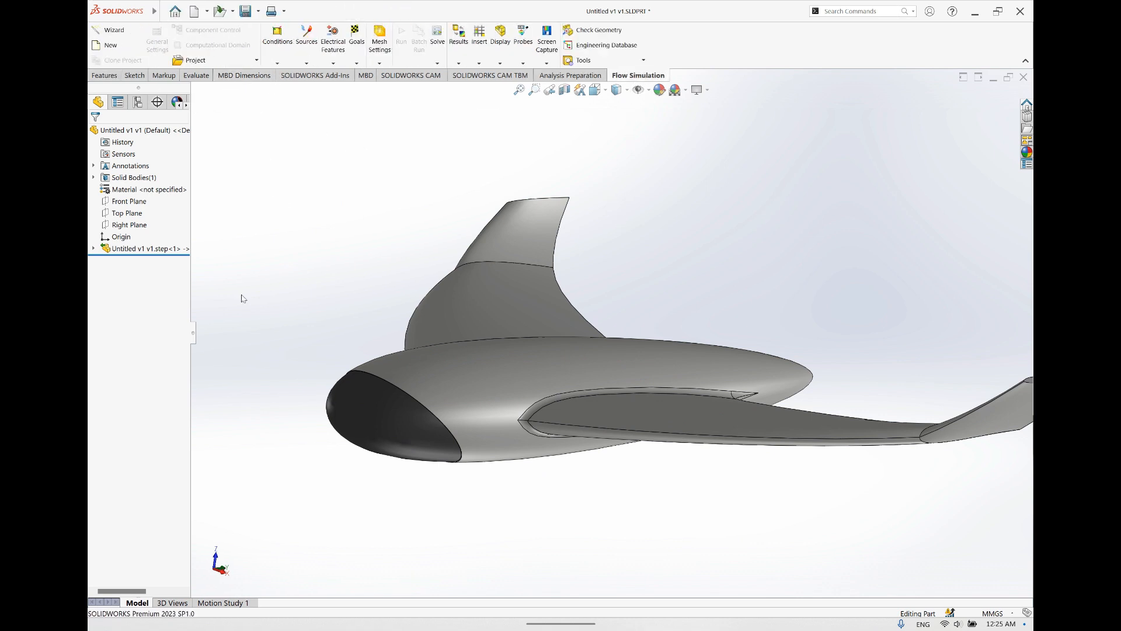
mouse_move(129, 5)
left_click(164, 11)
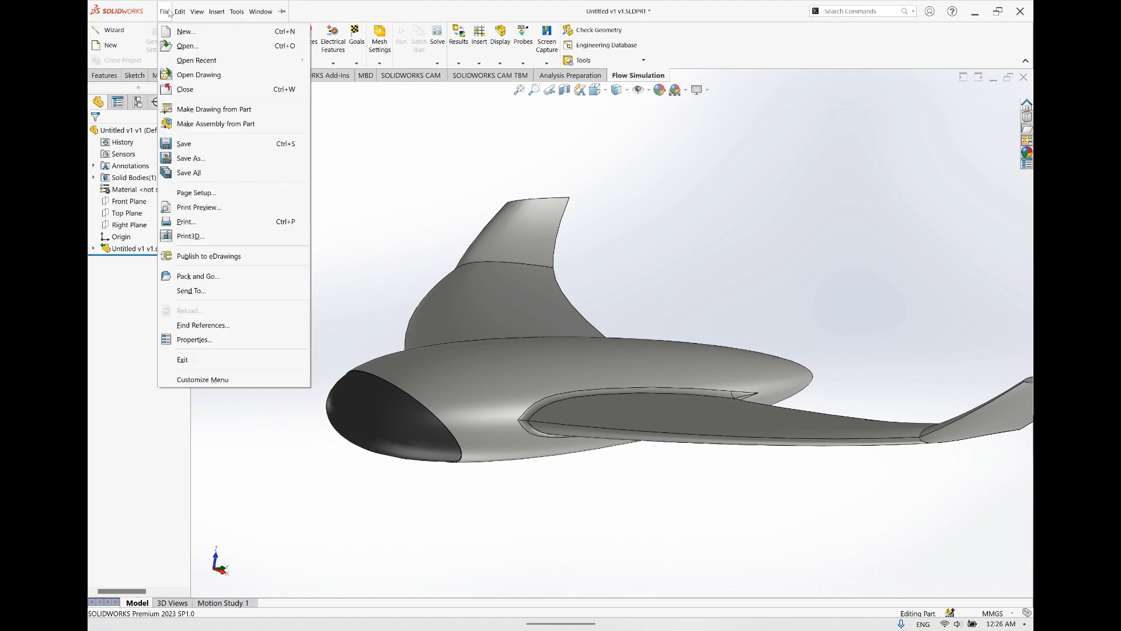
left_click(197, 147)
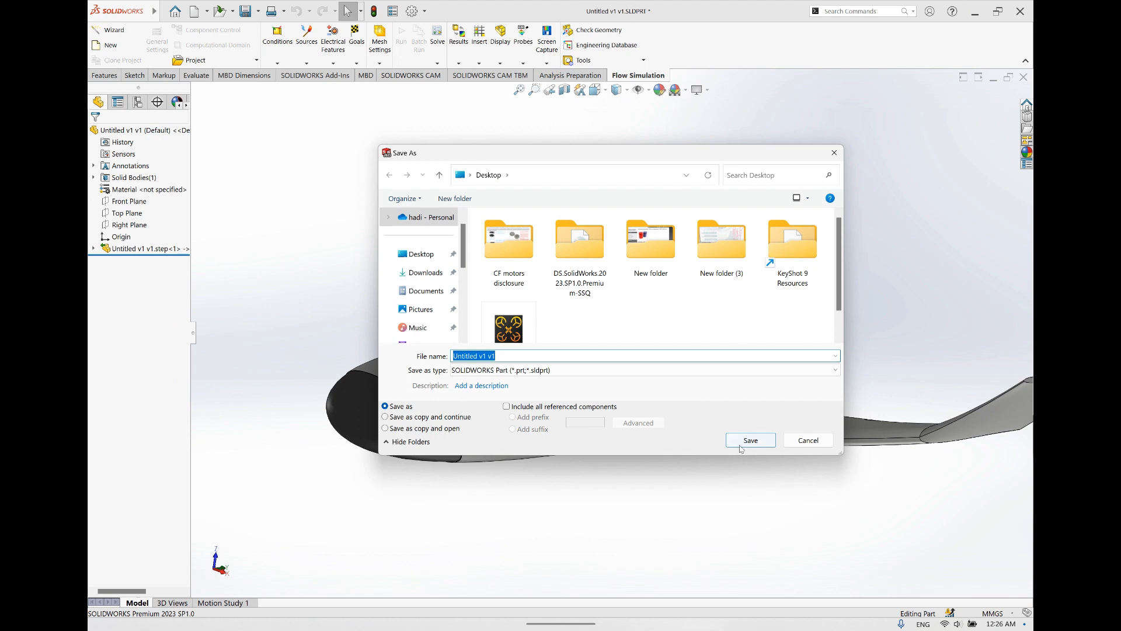
left_click(751, 441)
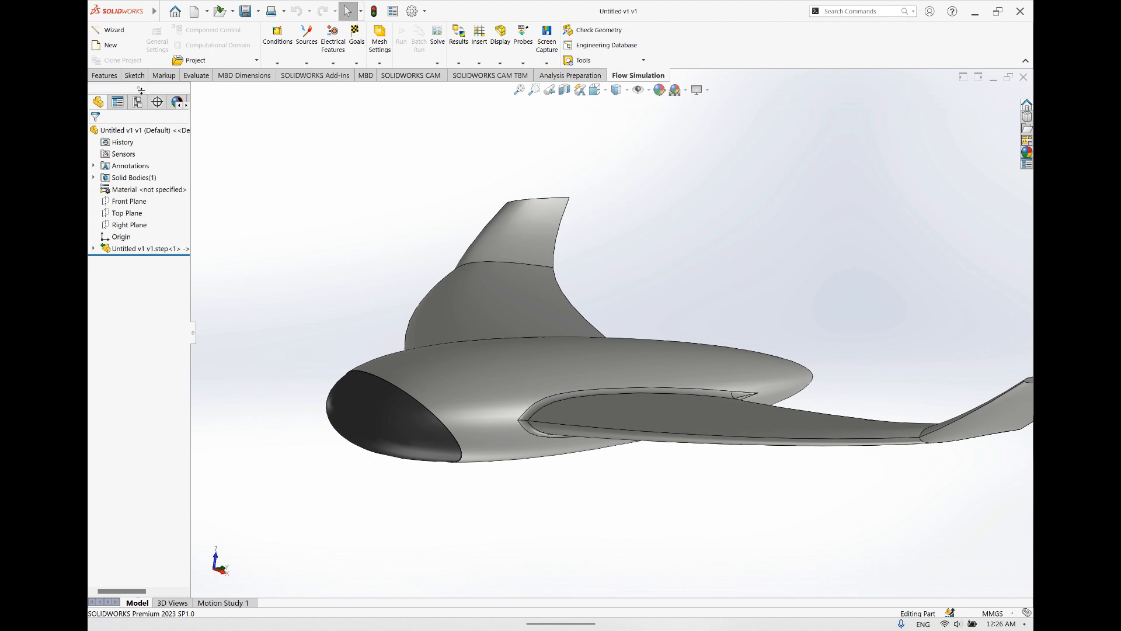
Start a new Flow Simulation project with the Wizard and name it 250kmh, using the current configuration
left_click(123, 30)
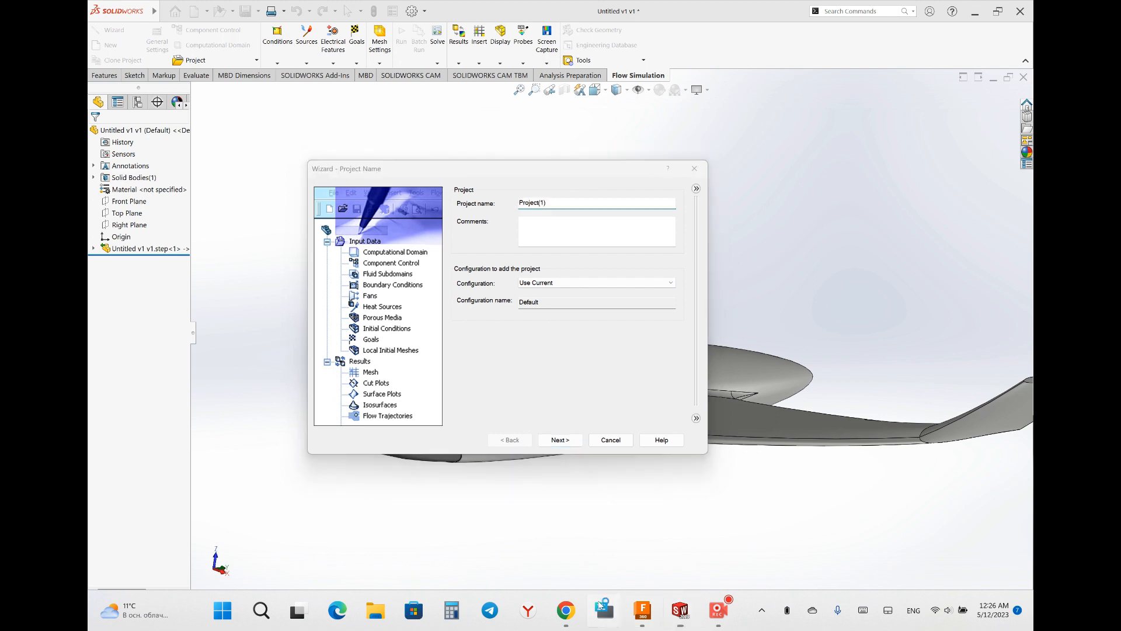
left_click(604, 610)
left_click_drag(566, 203, 515, 204)
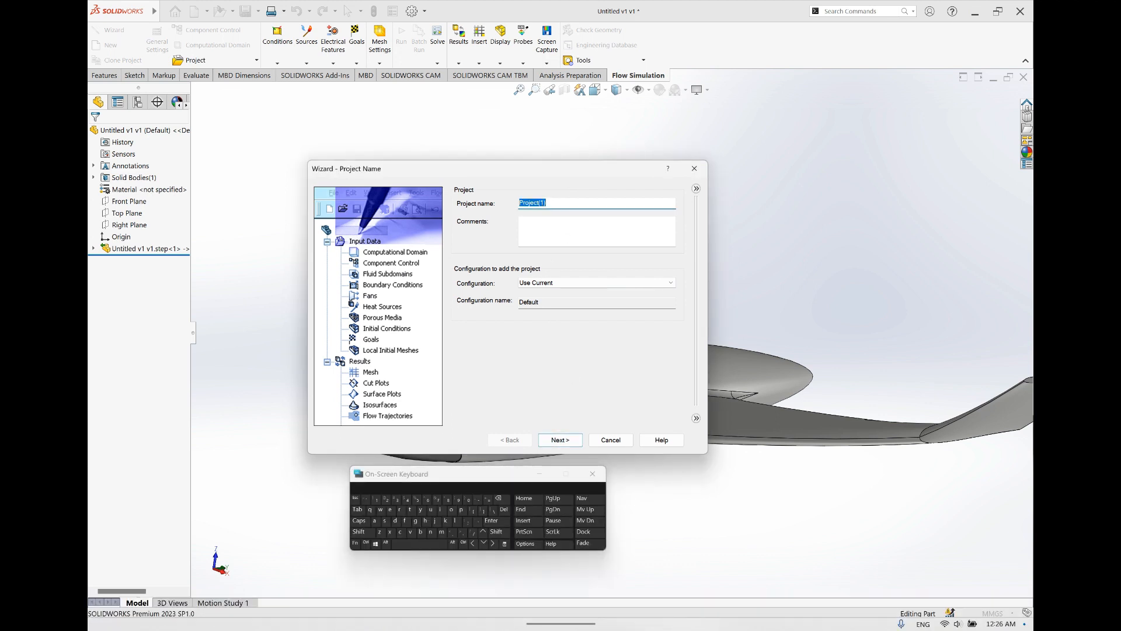
left_click(386, 499)
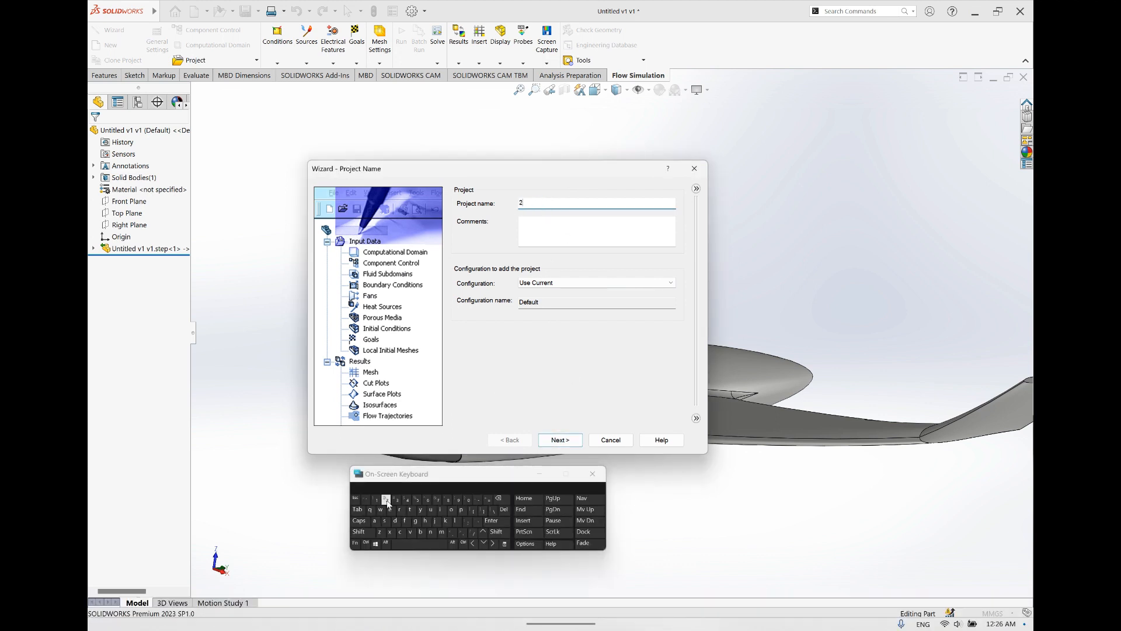
left_click(417, 500)
left_click(468, 500)
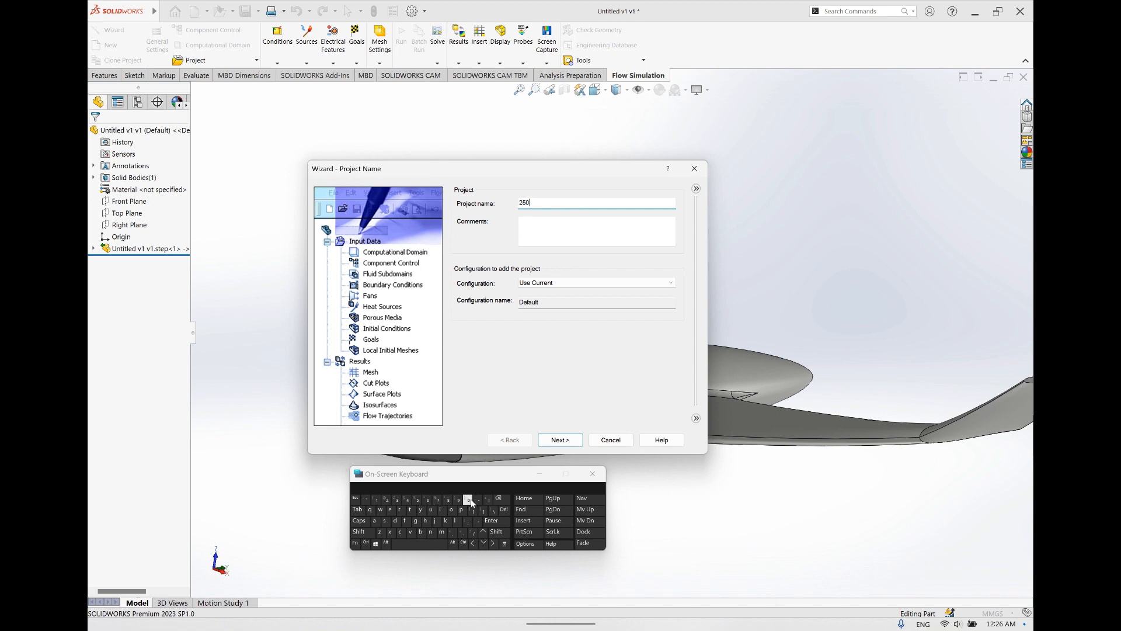
left_click(446, 520)
left_click(442, 532)
left_click(426, 520)
left_click(592, 474)
left_click(561, 446)
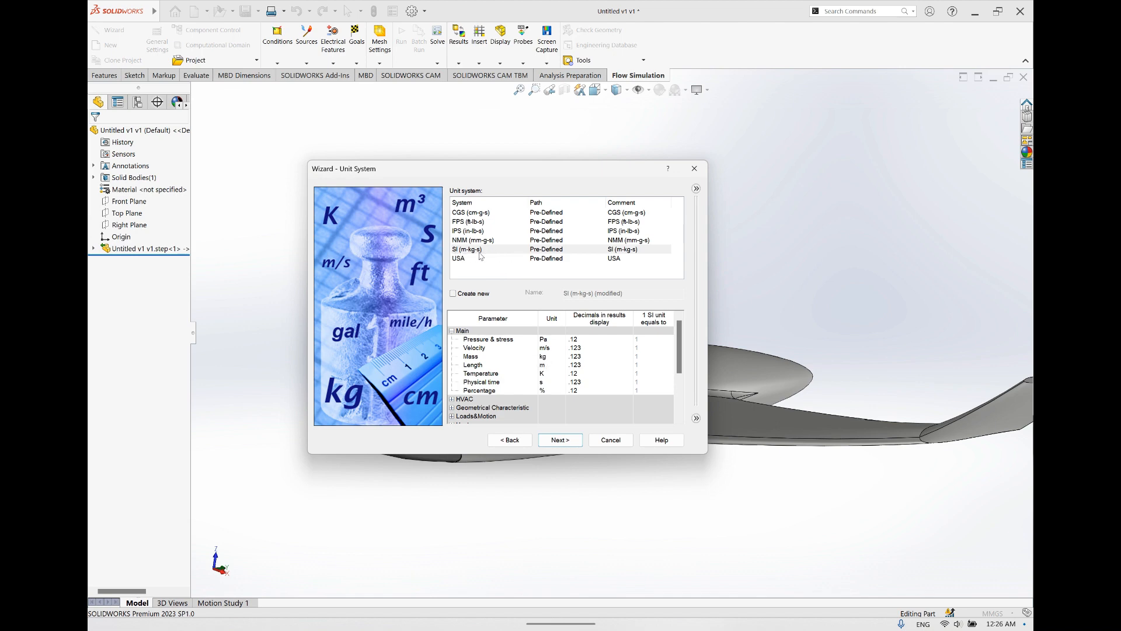
Set the velocity unit to Kilometer/hour within the SI (m-kg-s) unit system and continue to the analysis type
left_click(556, 348)
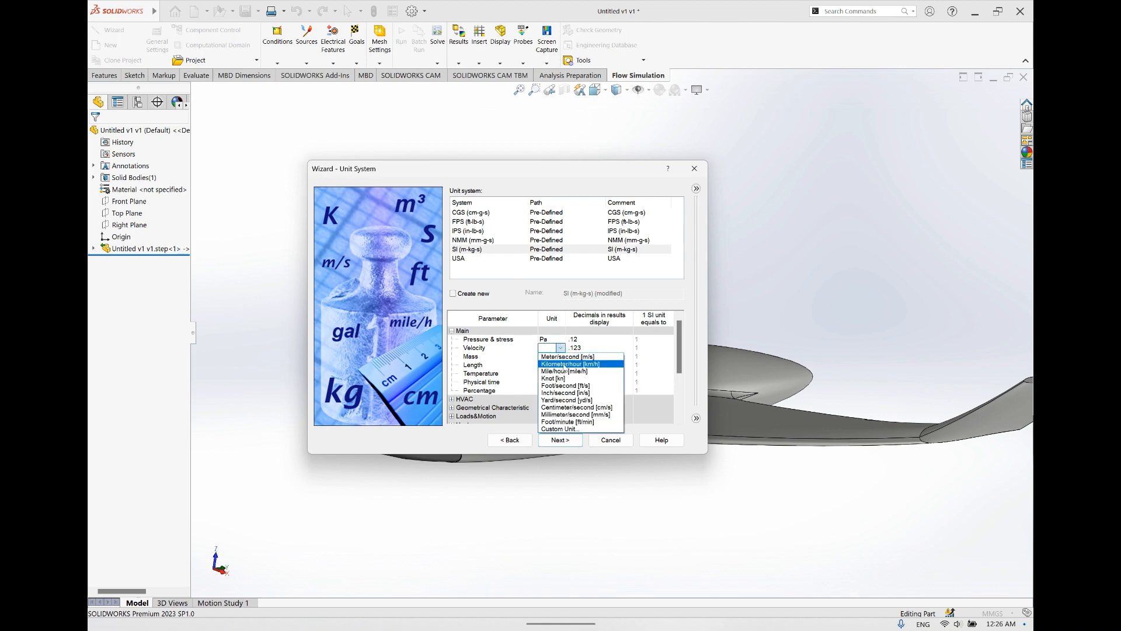
left_click(565, 364)
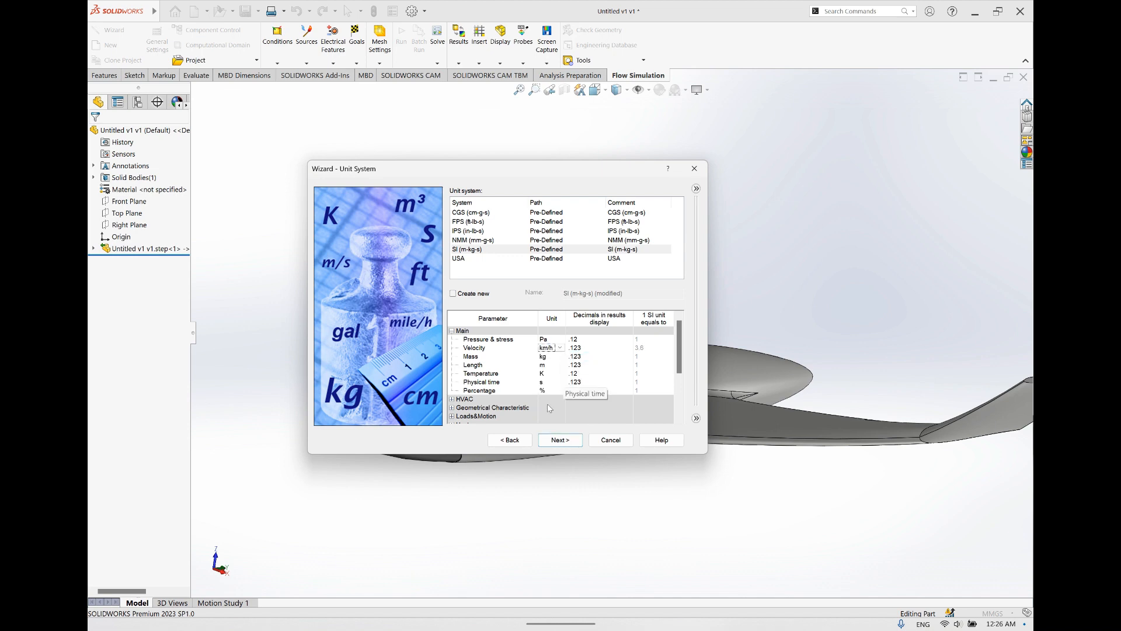
left_click(555, 442)
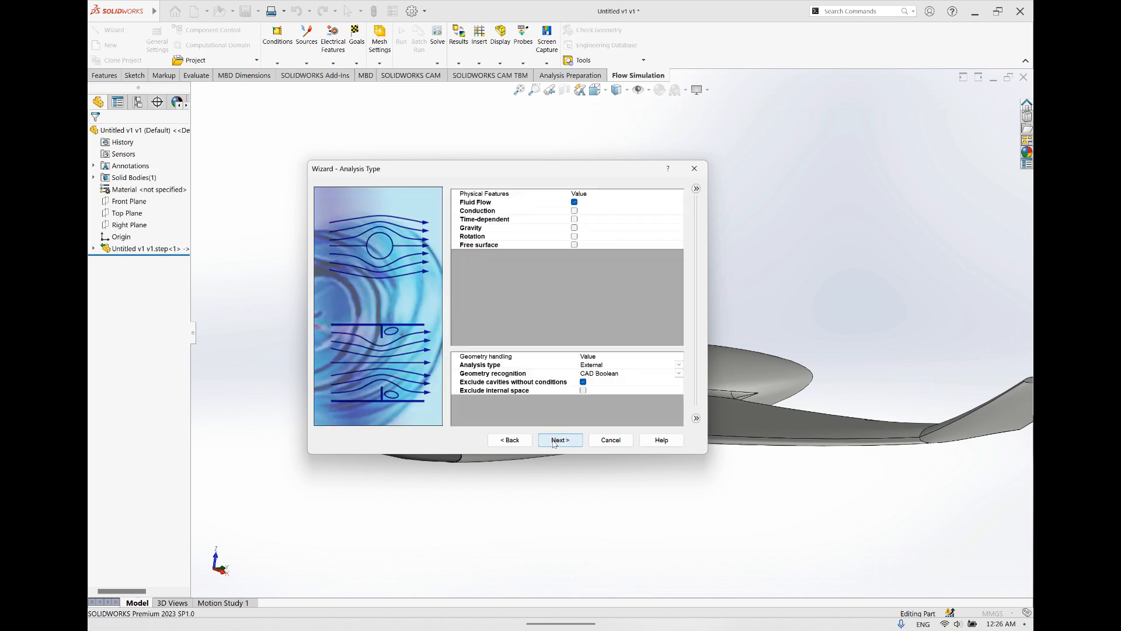
Enable gravity for the external analysis with a Z component of -9.81 m/s^2 and continue to the default fluid
left_click(481, 231)
left_click(574, 229)
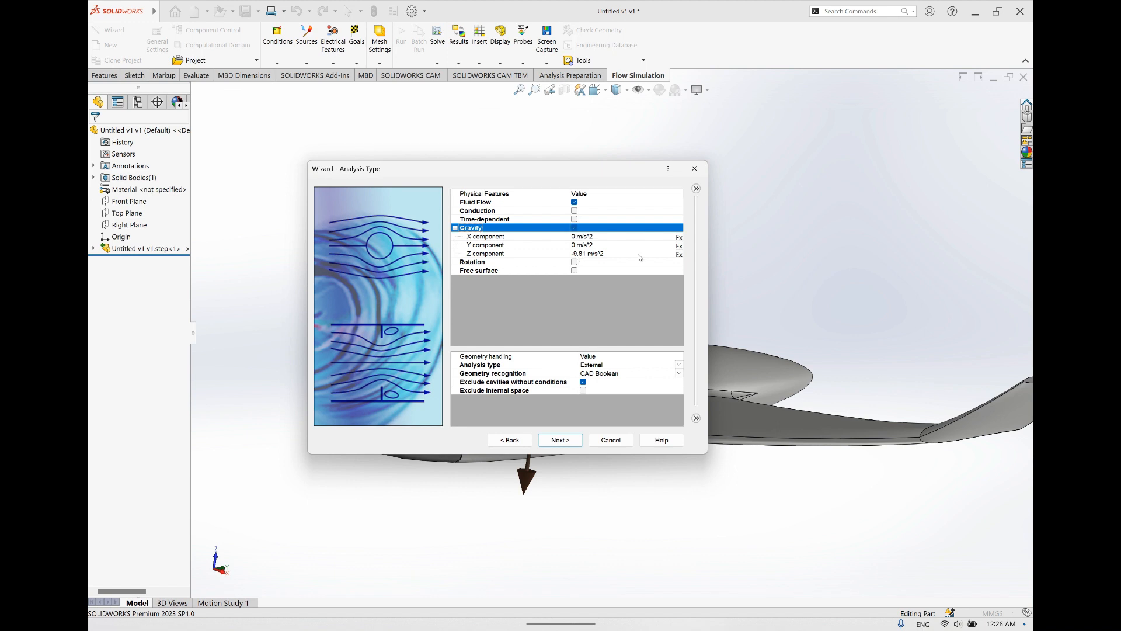
left_click(578, 254)
left_click(587, 255)
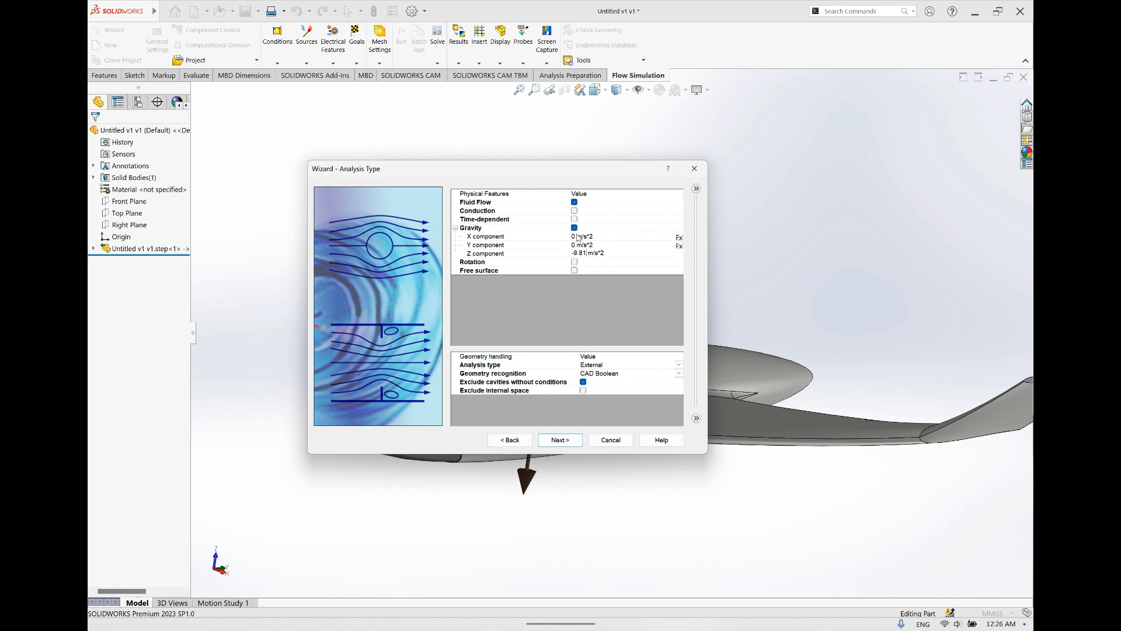
left_click_drag(576, 170, 795, 88)
middle_click_drag(713, 403, 502, 470)
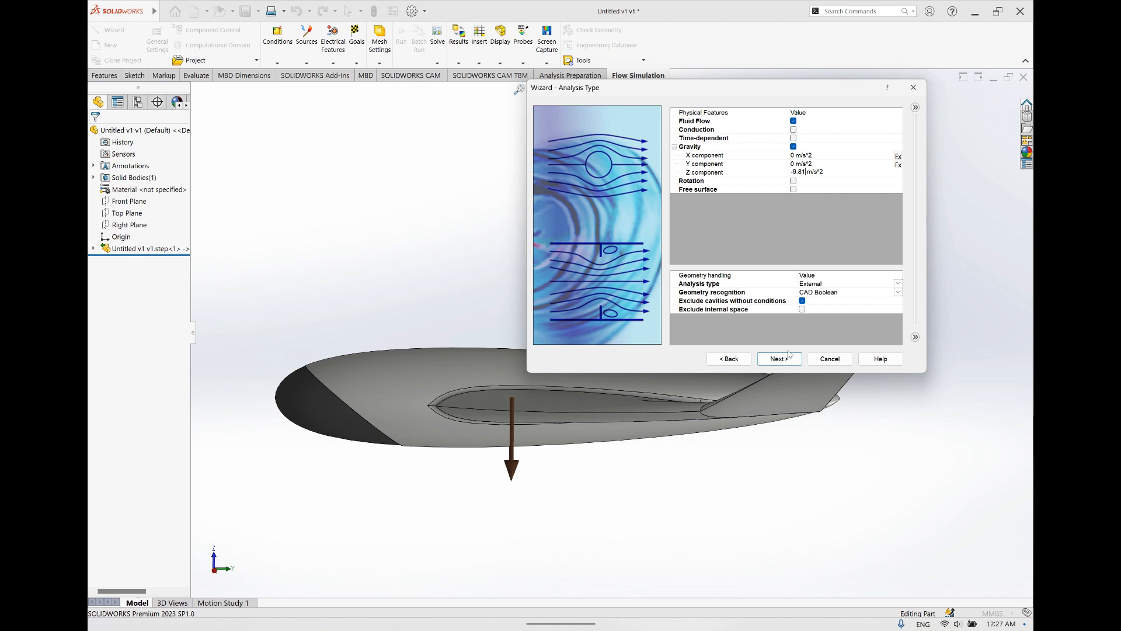
middle_click_drag(511, 405, 531, 465)
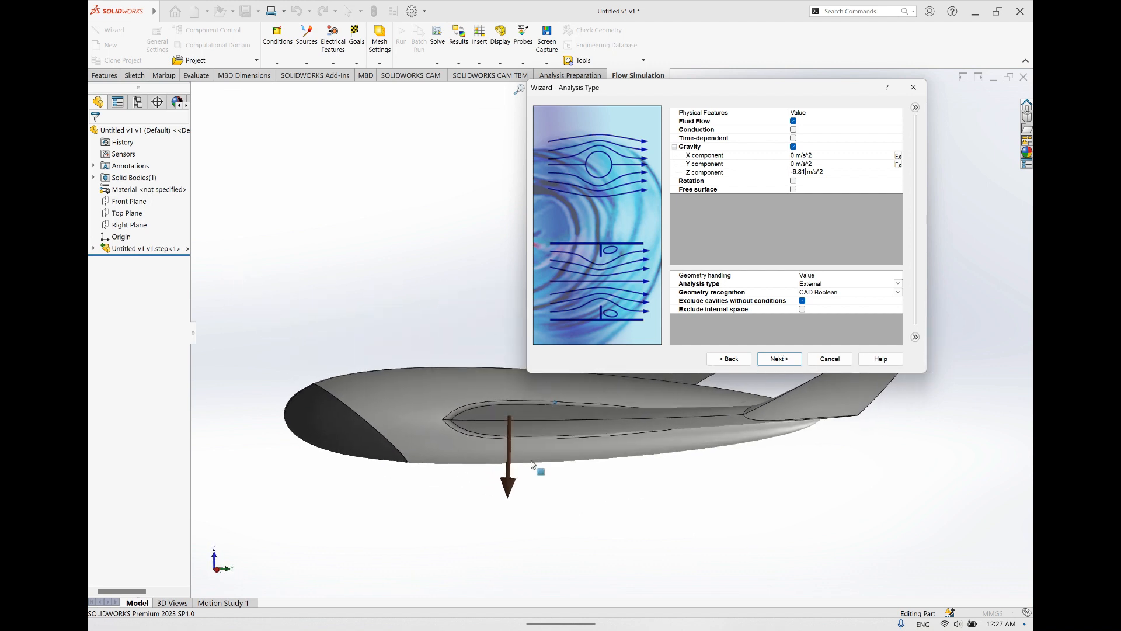
left_click(779, 359)
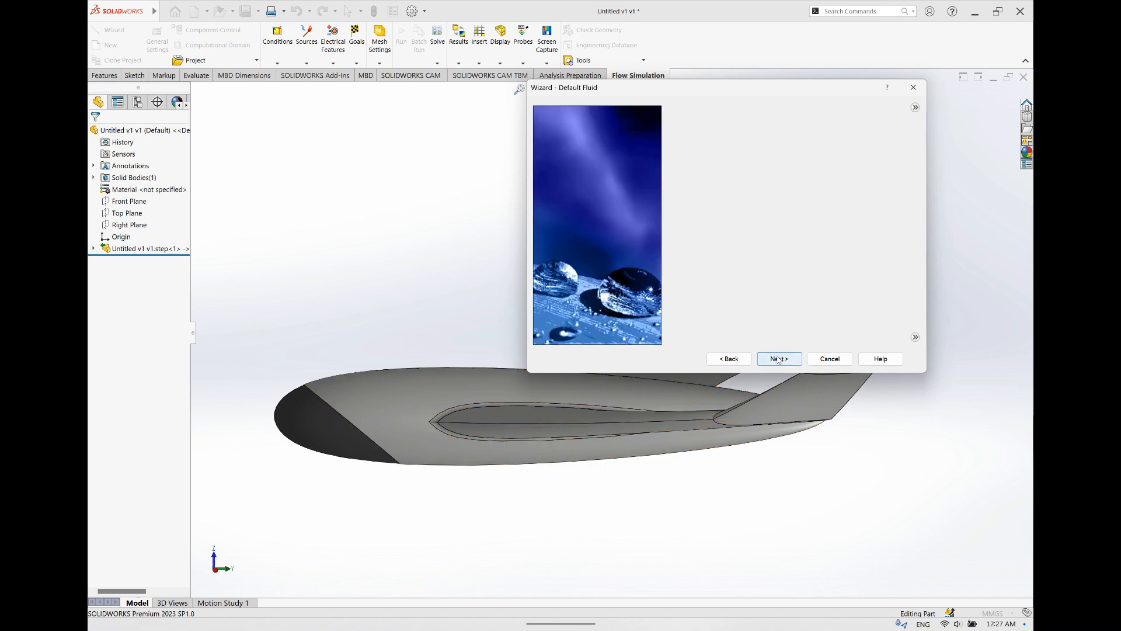
Add Air from the pre-defined gases as the project fluid and accept the default adiabatic wall conditions
left_click(672, 119)
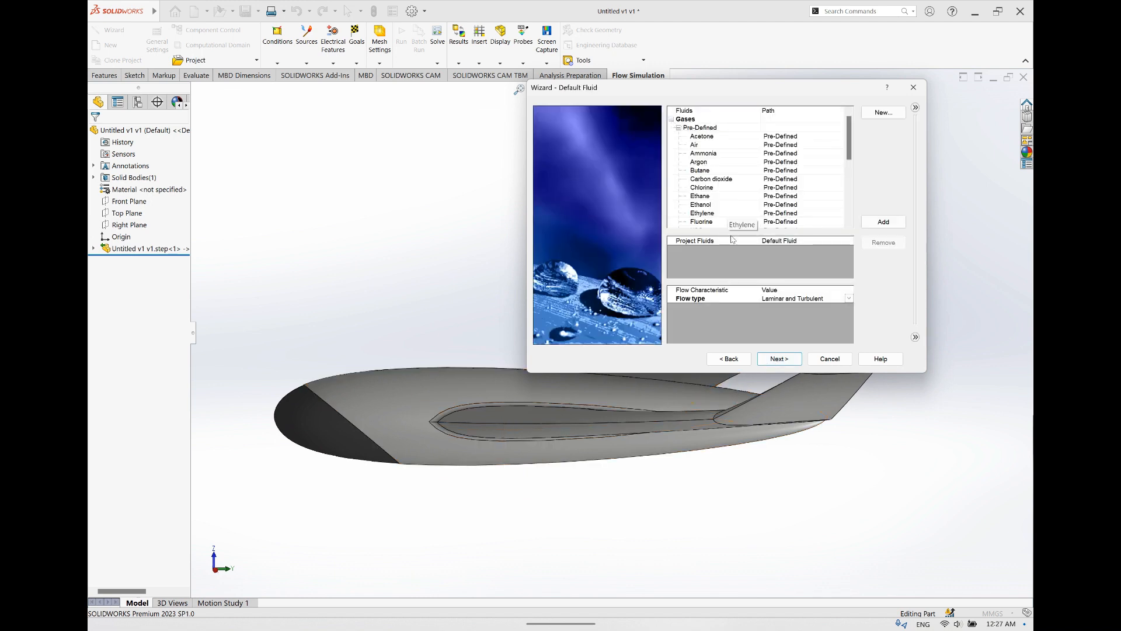
left_click(694, 145)
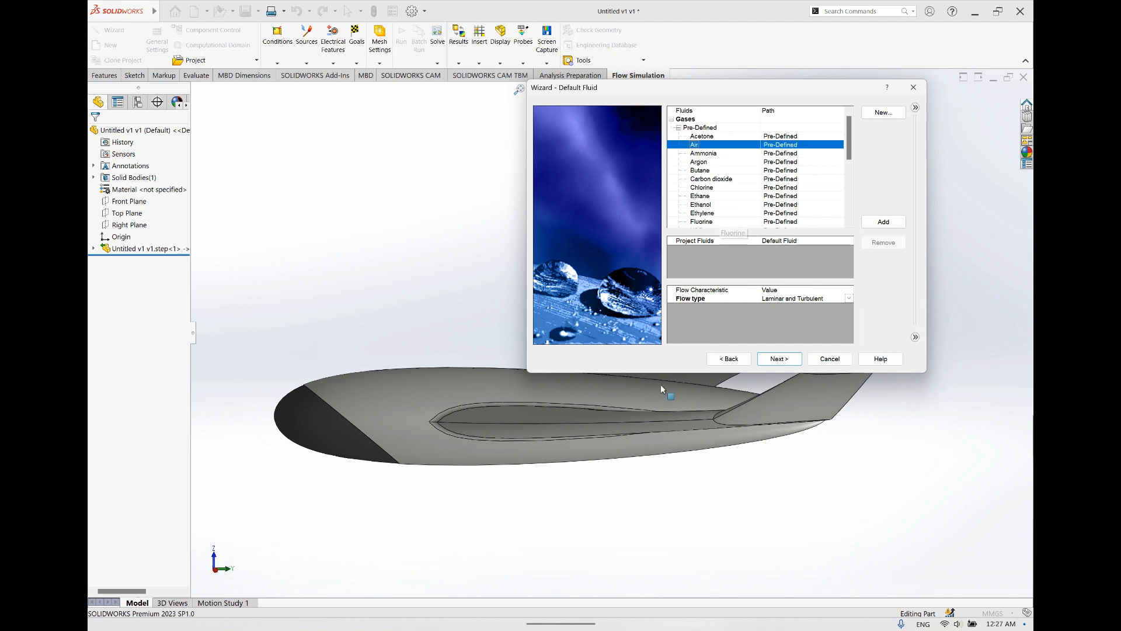
mouse_move(664, 418)
middle_mouse_down()
mouse_move(718, 455)
mouse_move(705, 443)
middle_mouse_up()
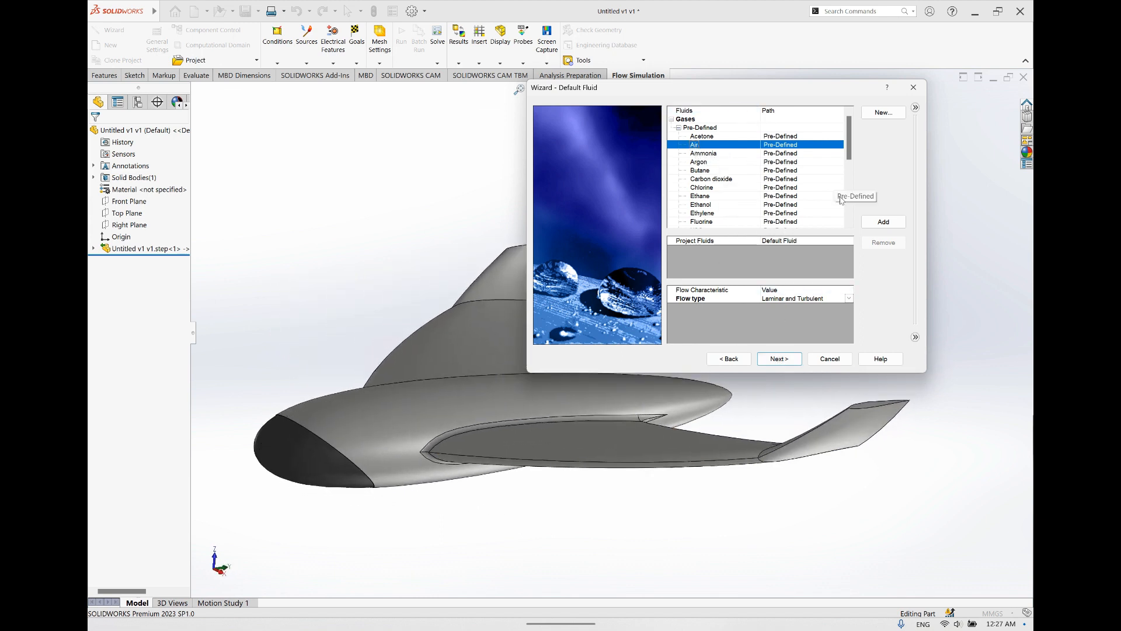
left_click(888, 225)
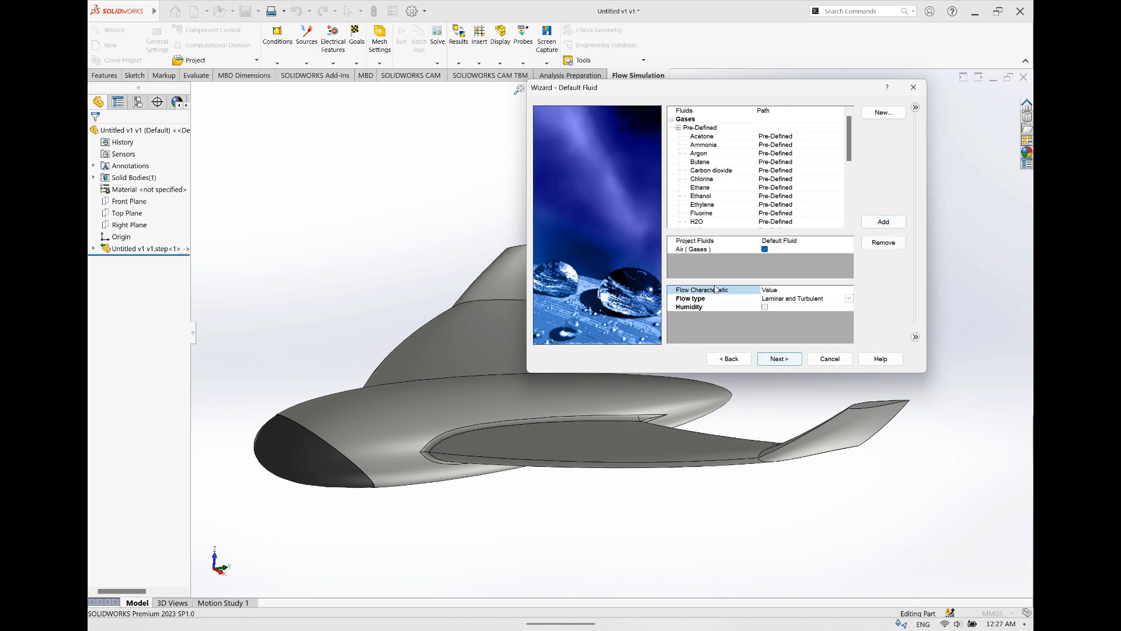
left_click(775, 357)
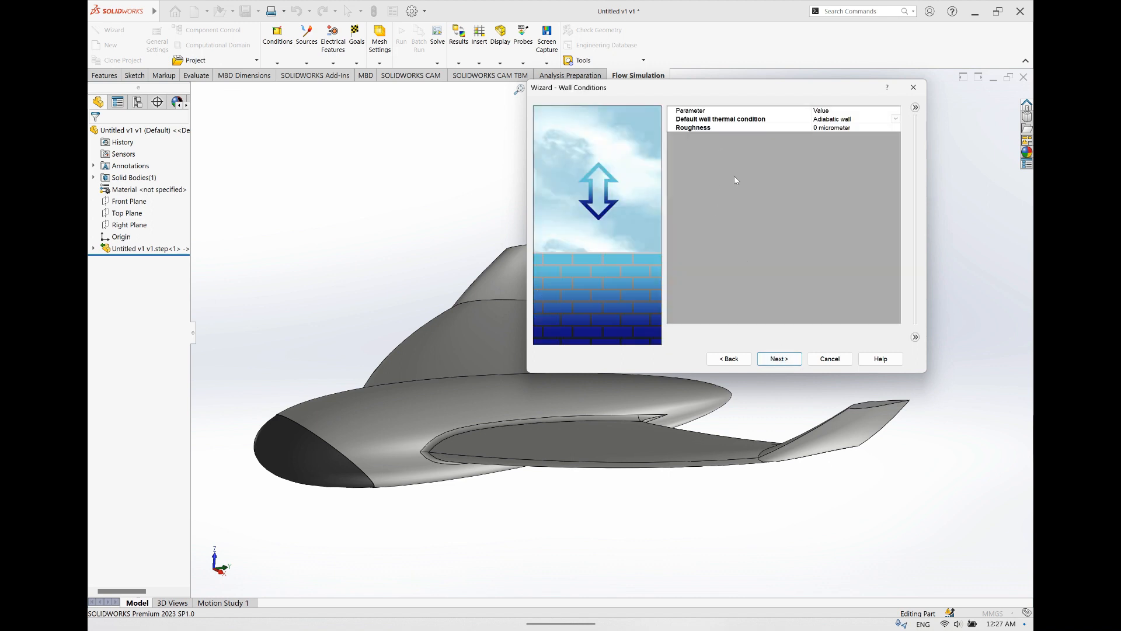
left_click(779, 359)
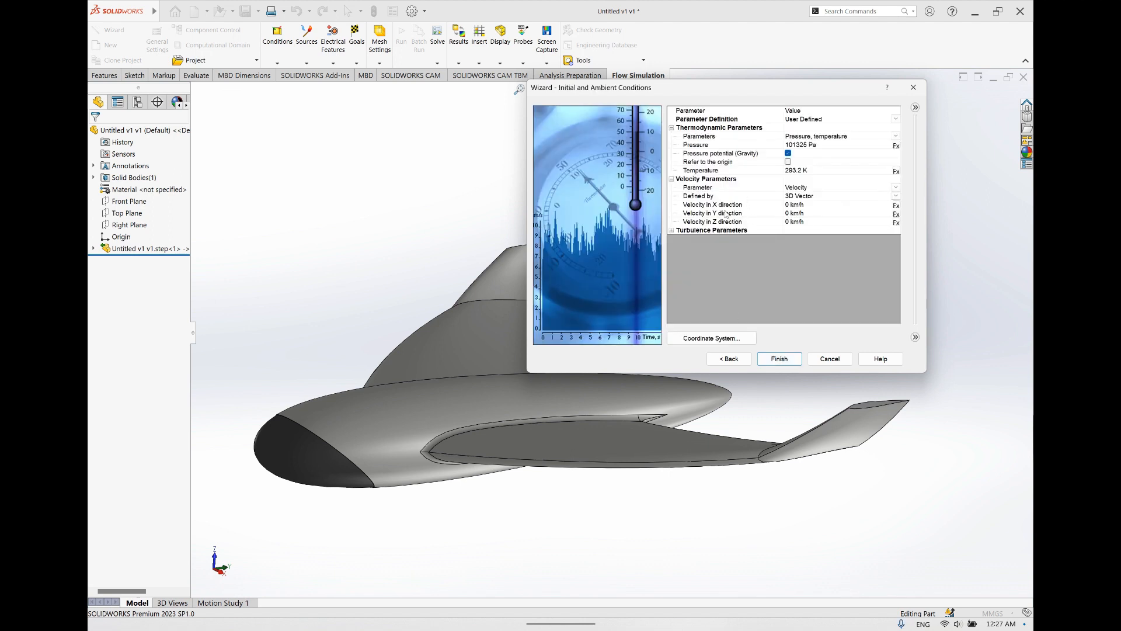
Set the ambient velocity in the Y direction to 250 km/h and check the flow arrow's direction against the aircraft
middle_click_drag(496, 566, 415, 536)
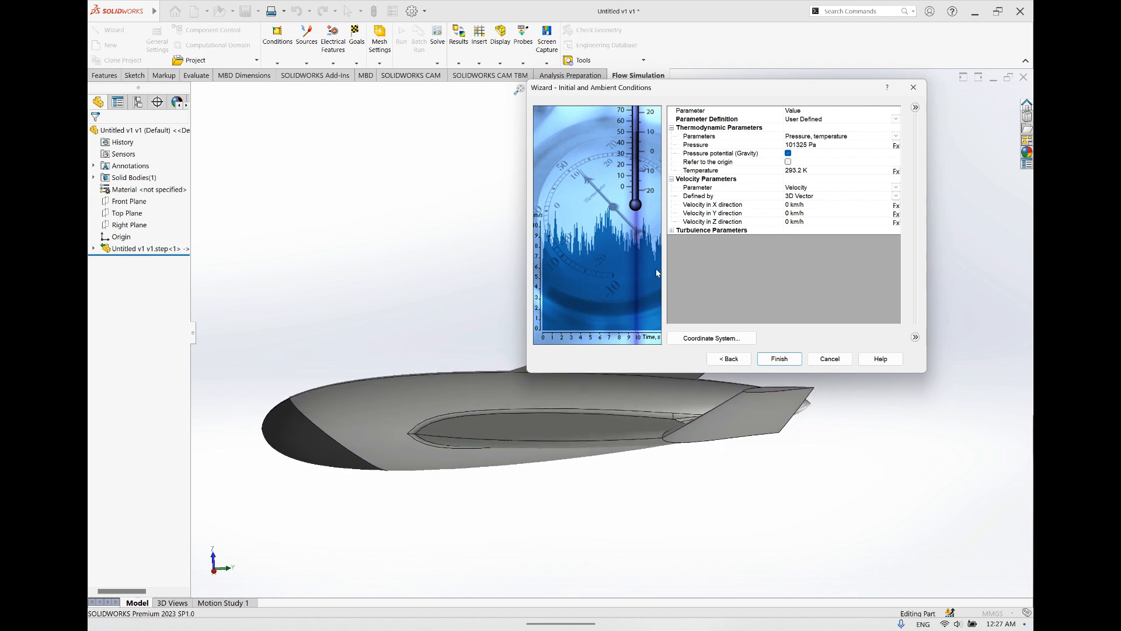
left_click(724, 213)
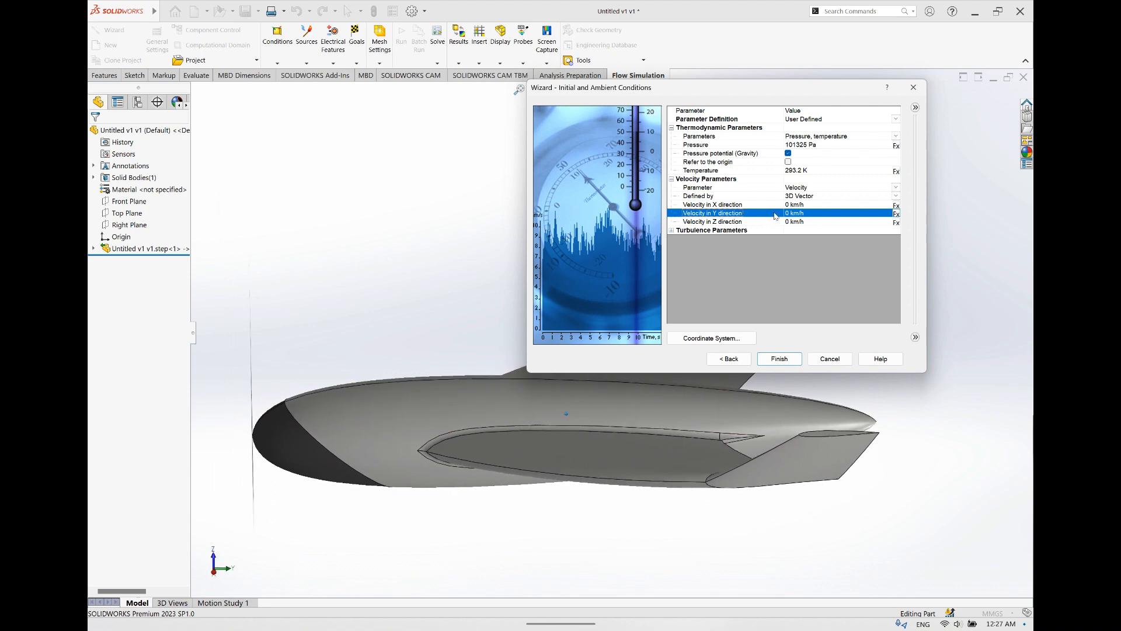
left_click(794, 213)
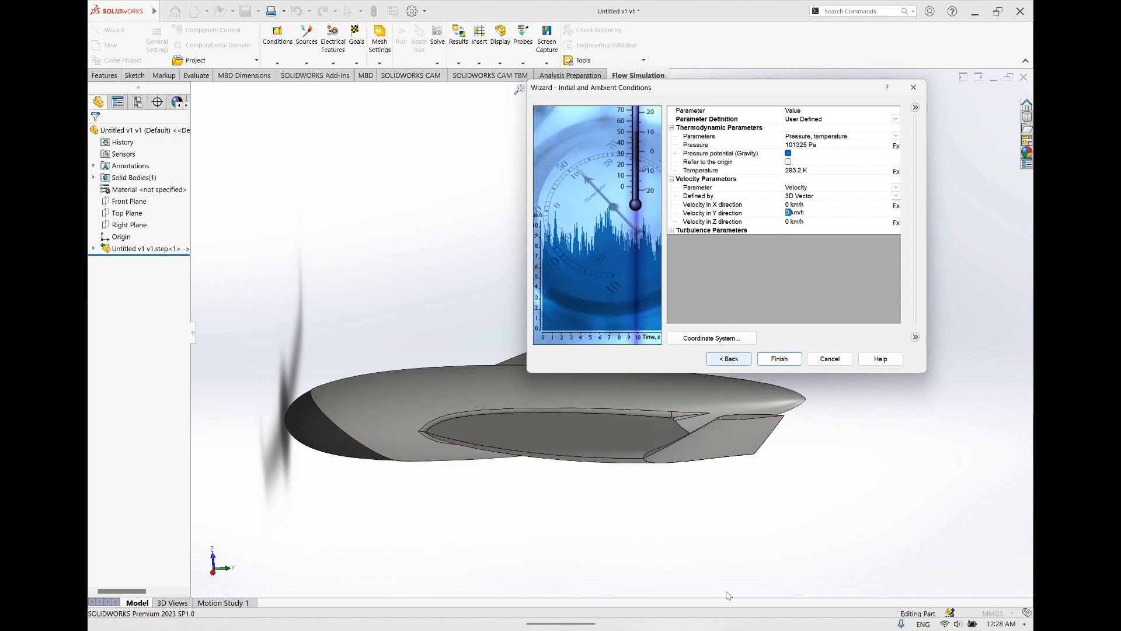
mouse_move(725, 623)
left_click(604, 610)
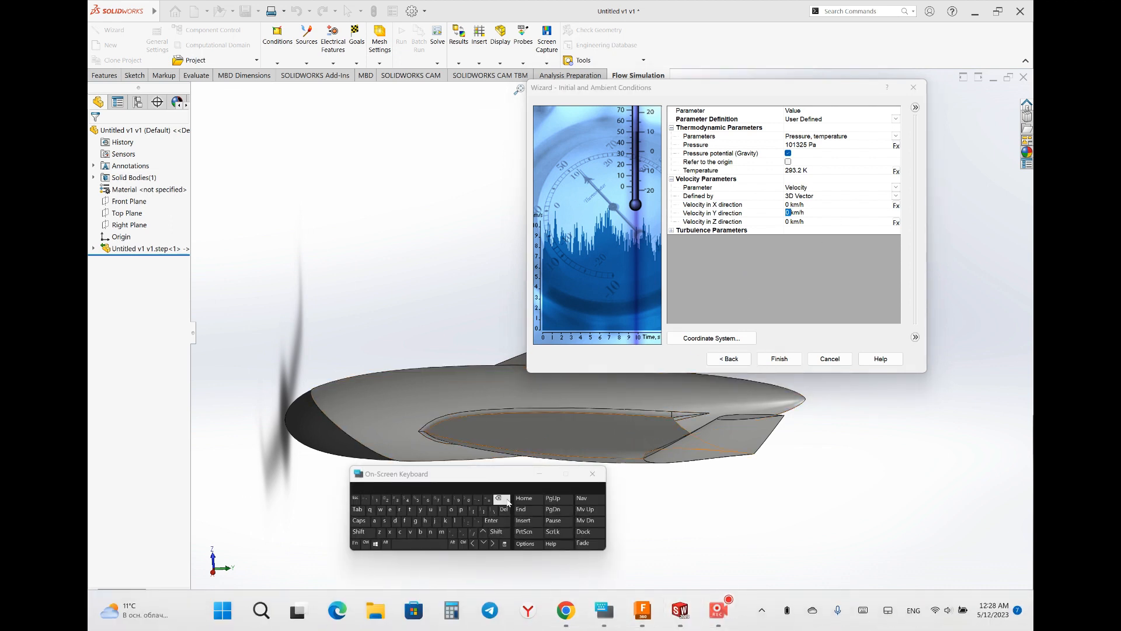
left_click(783, 214)
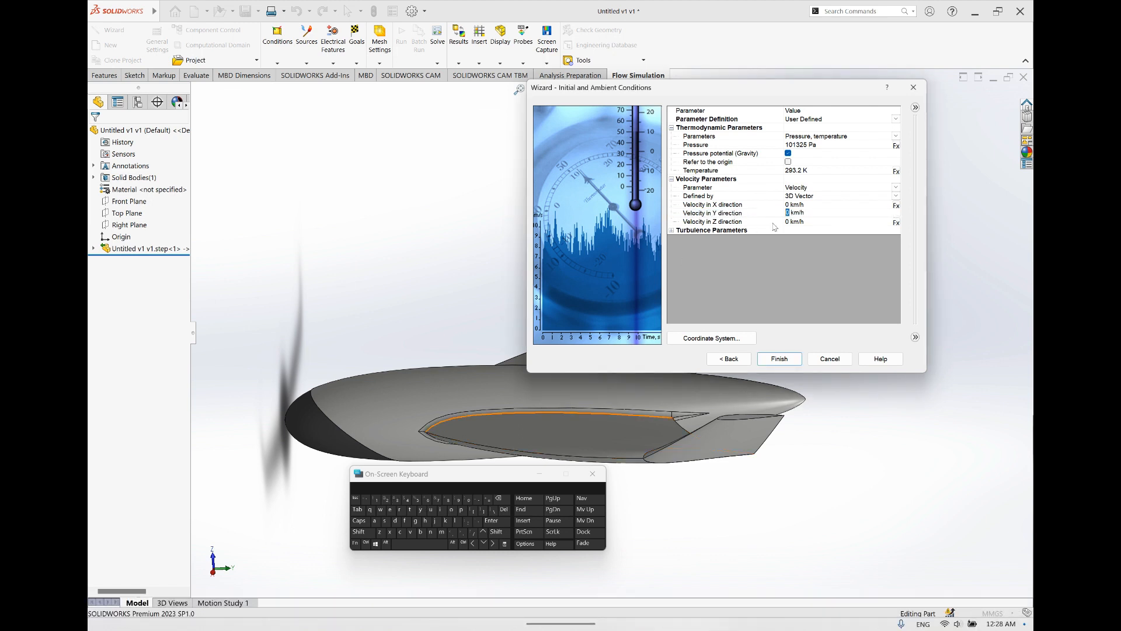
left_click(386, 500)
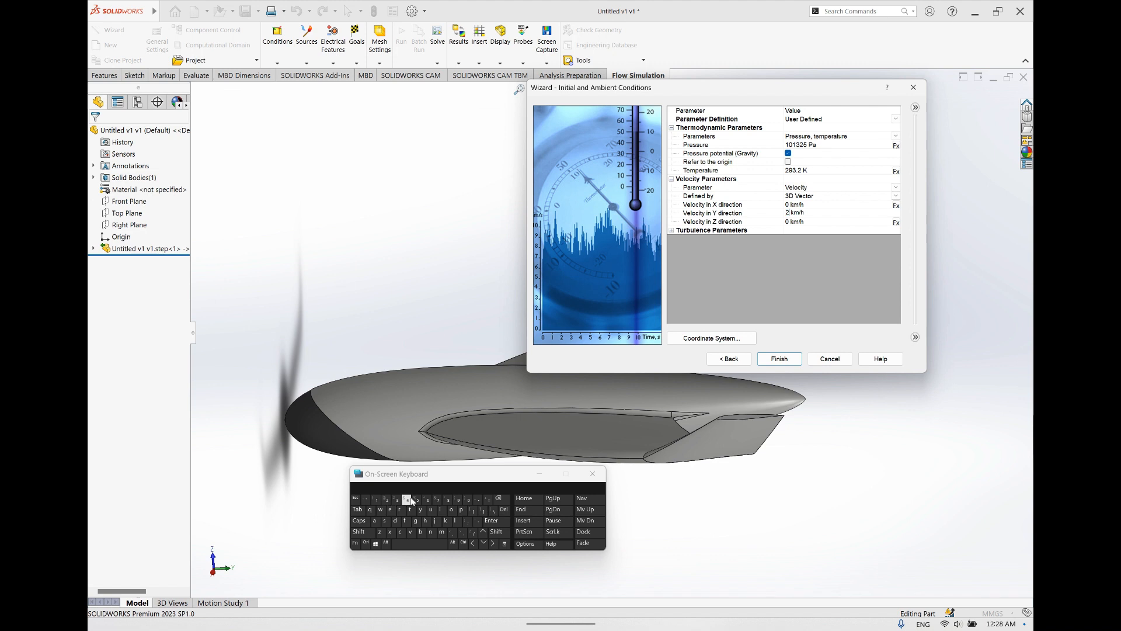
left_click(417, 499)
left_click(468, 500)
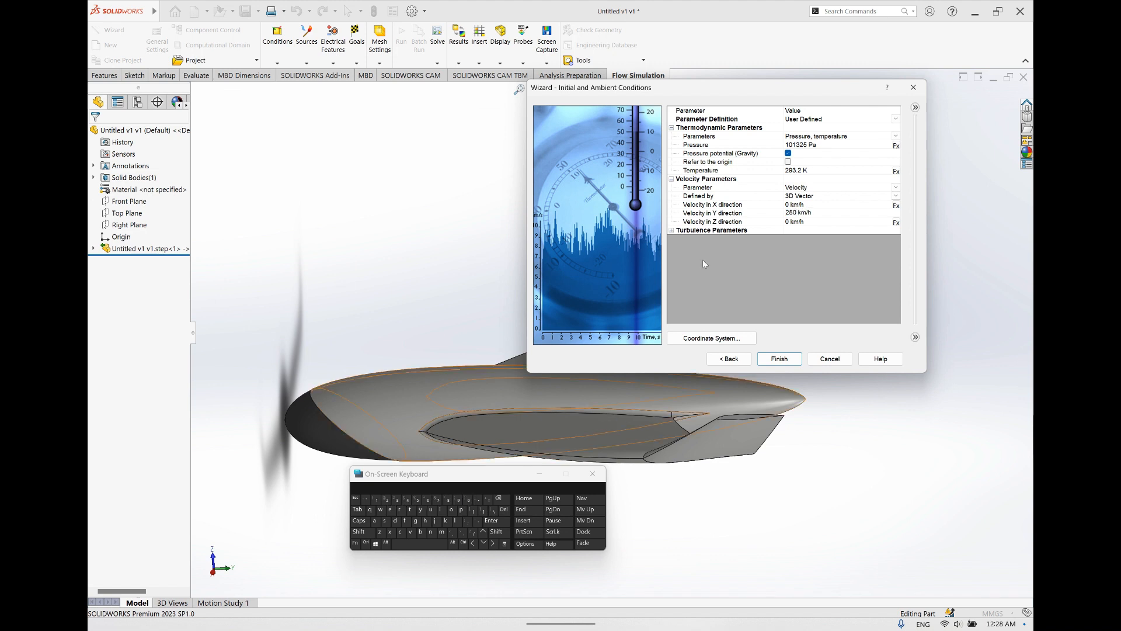
left_click(712, 221)
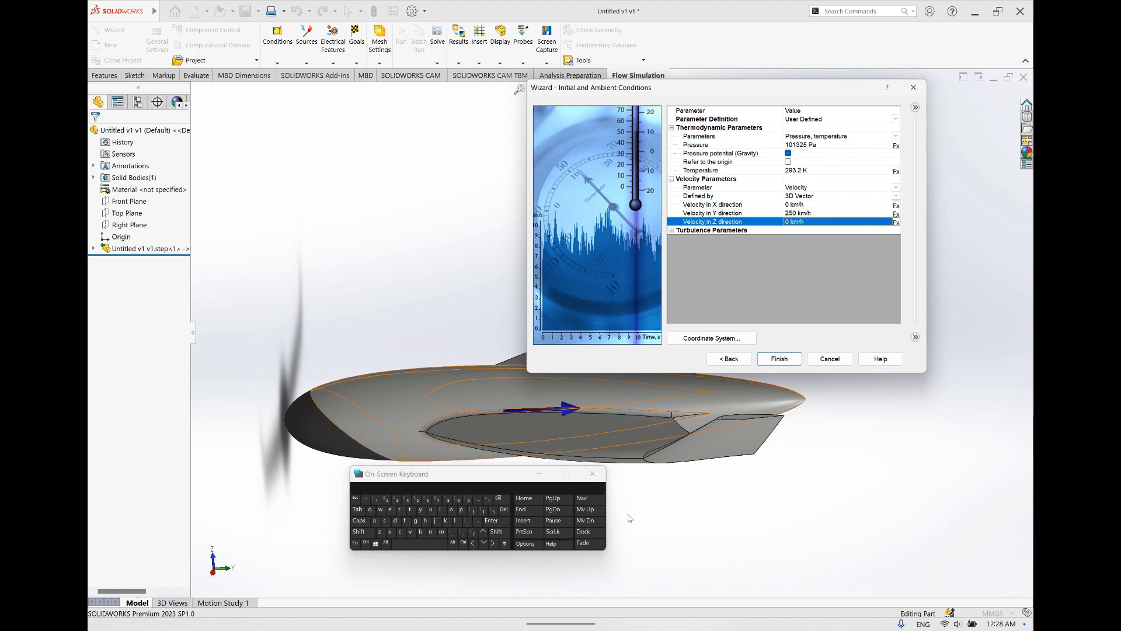
left_click(592, 474)
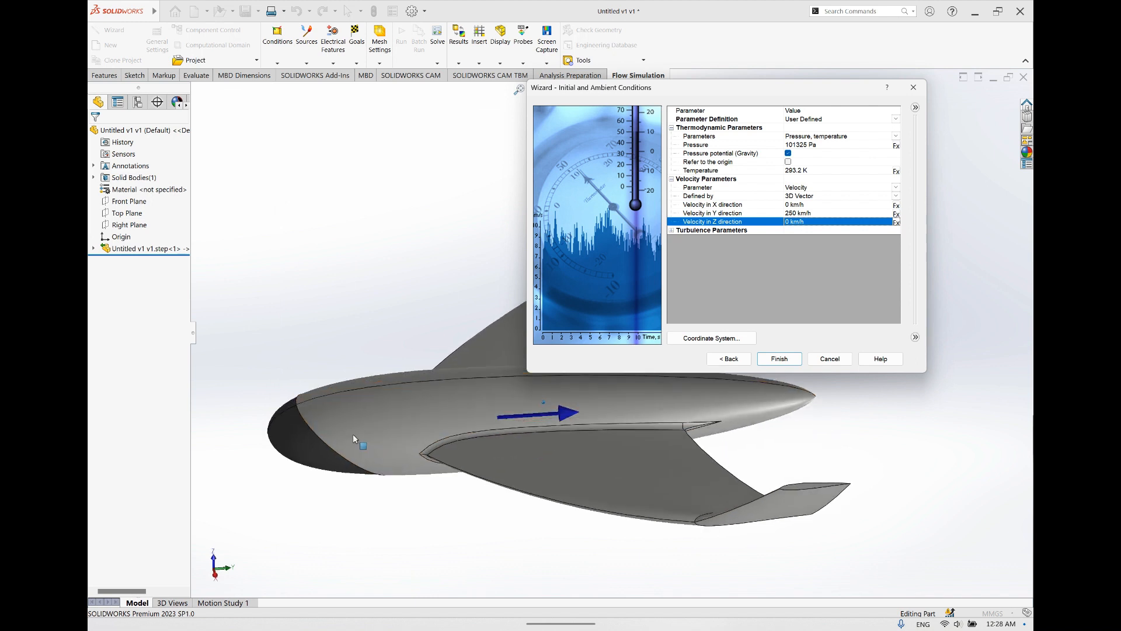
middle_click_drag(352, 435, 444, 427)
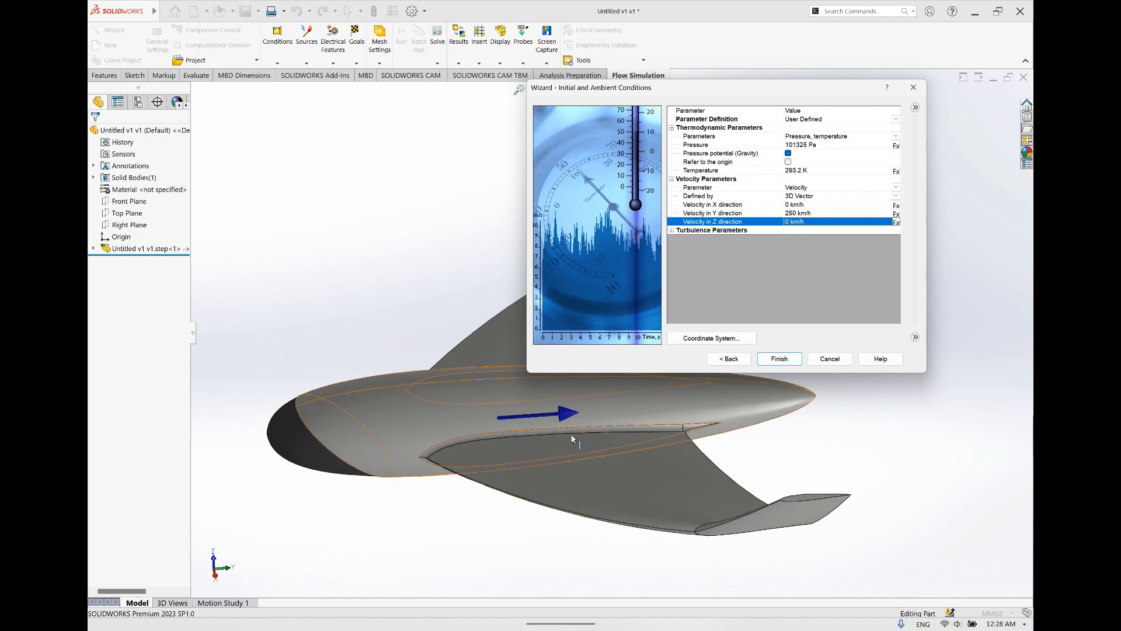
middle_click_drag(587, 420, 759, 435)
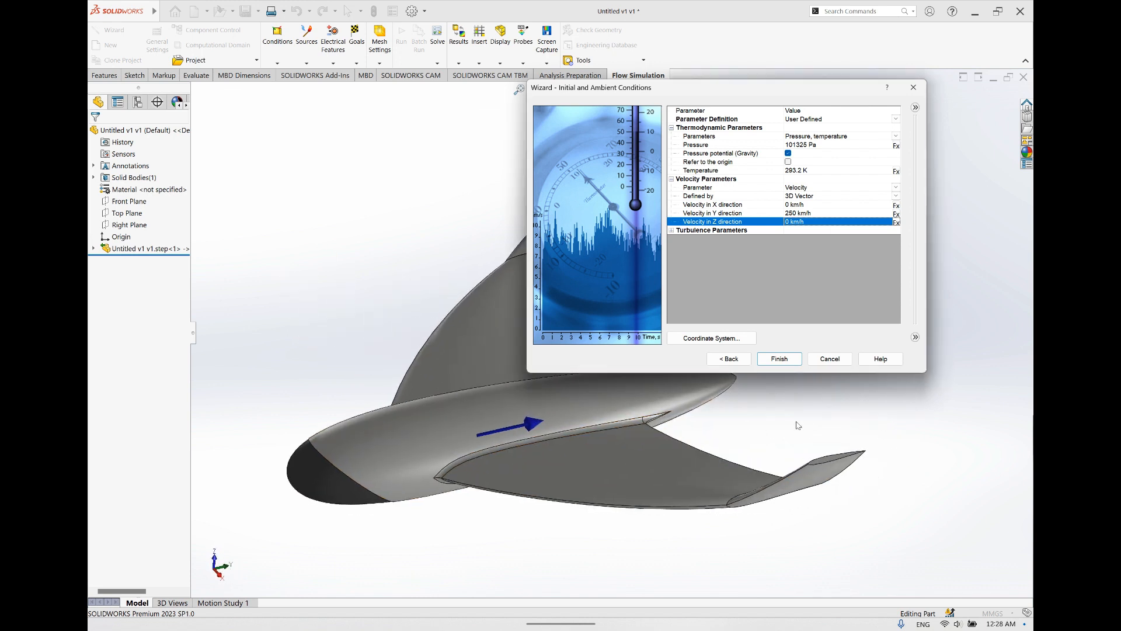
Finish the project wizard with the defined ambient conditions and inspect the computational domain around the aircraft
left_click(798, 424)
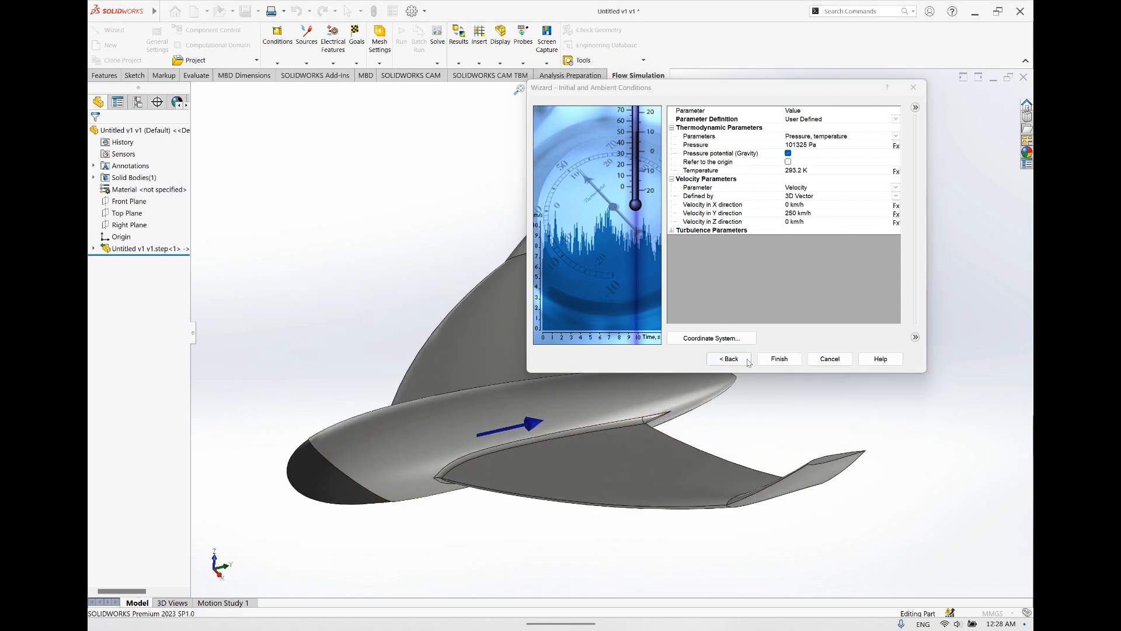
left_click(779, 359)
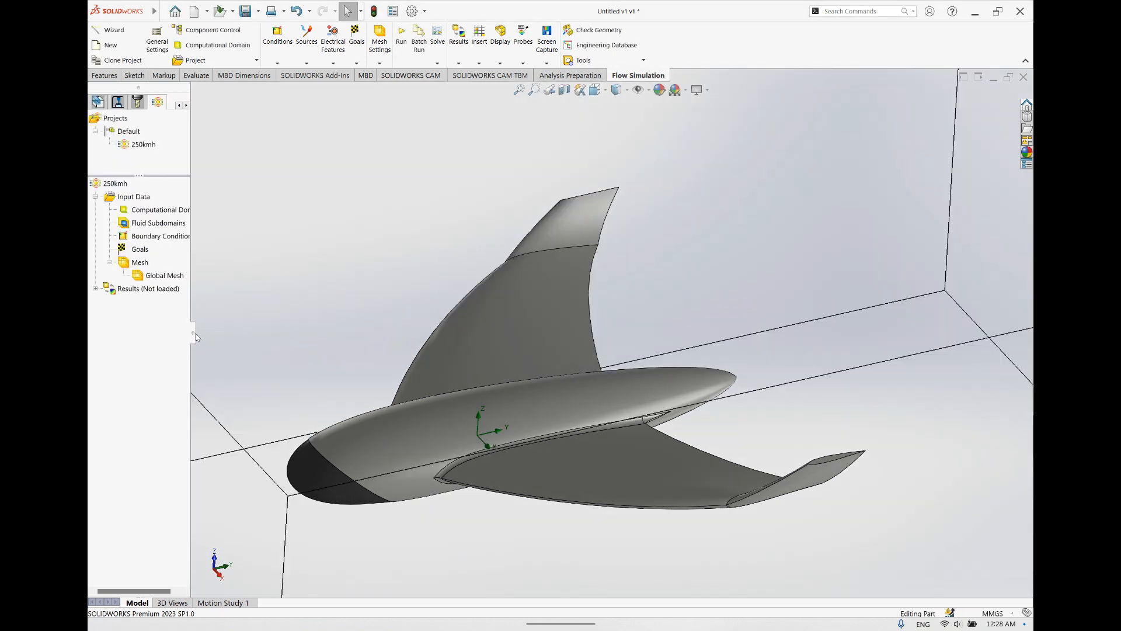
left_click_drag(196, 334, 232, 331)
middle_click_drag(279, 345, 510, 370)
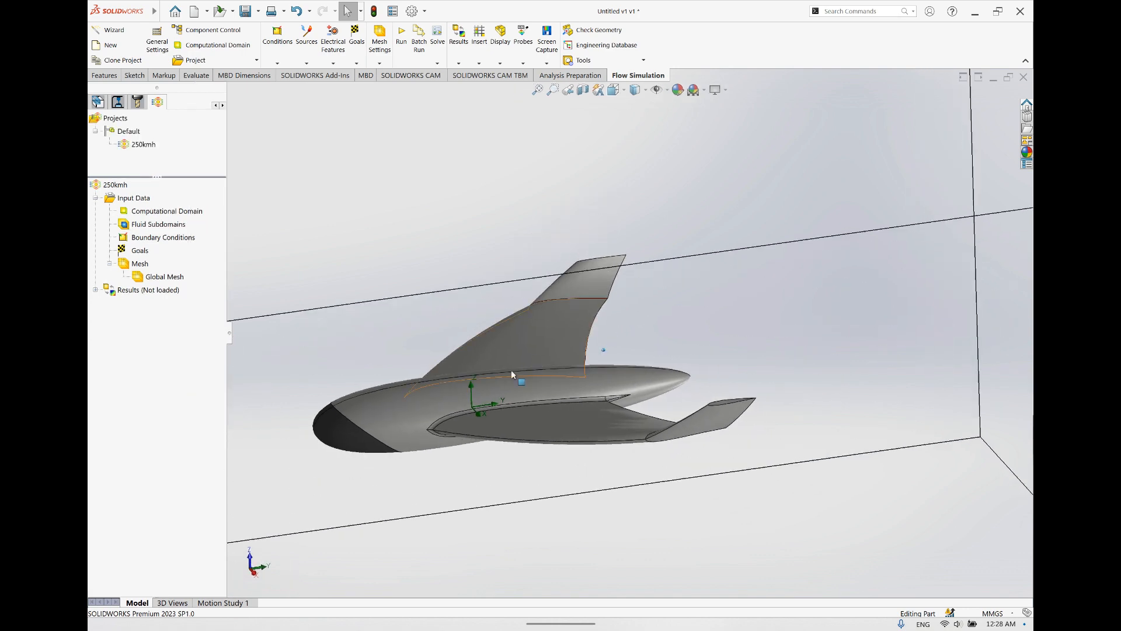
scroll(660, 428, "up", 3)
middle_click_drag(661, 428, 247, 324)
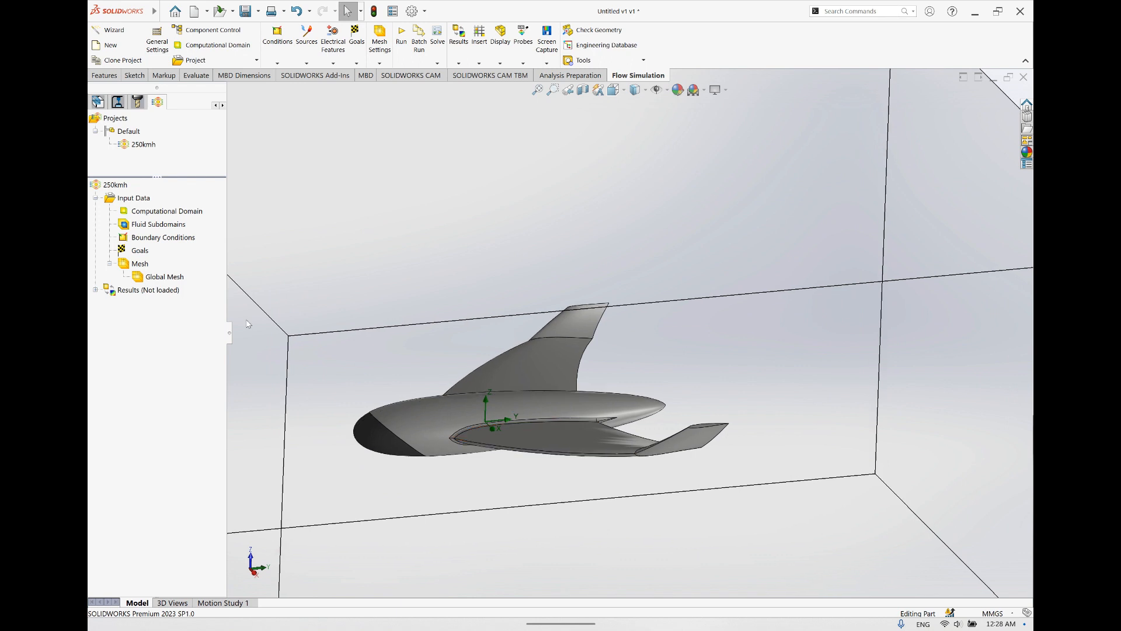
Start a set of global goals for the project and include the average Velocity (Y) parameter
right_click(147, 256)
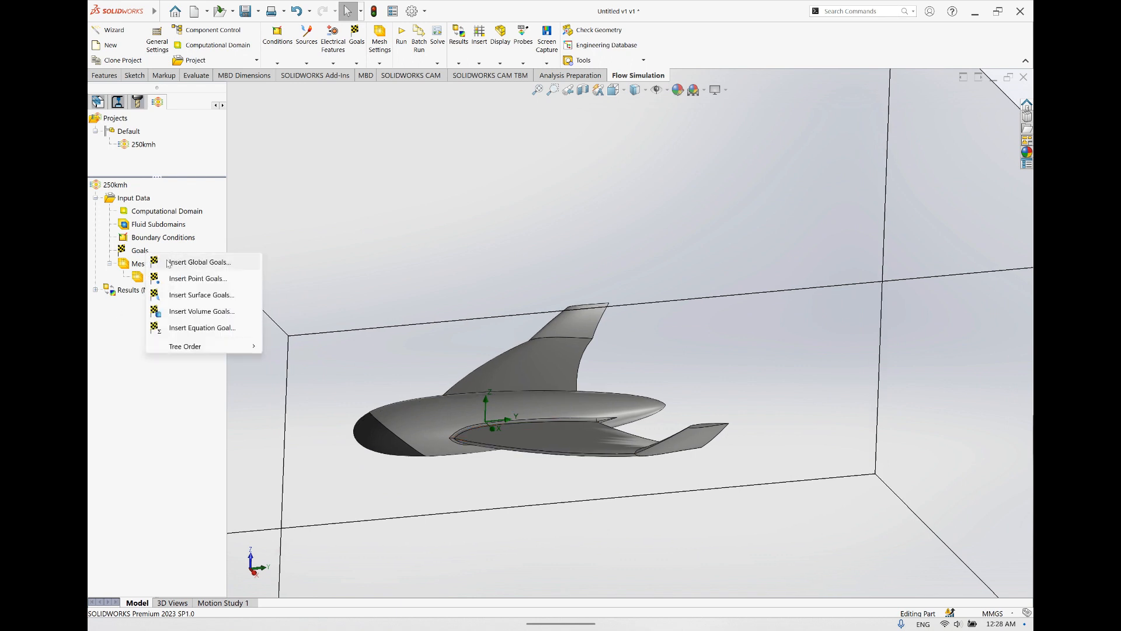
left_click(206, 267)
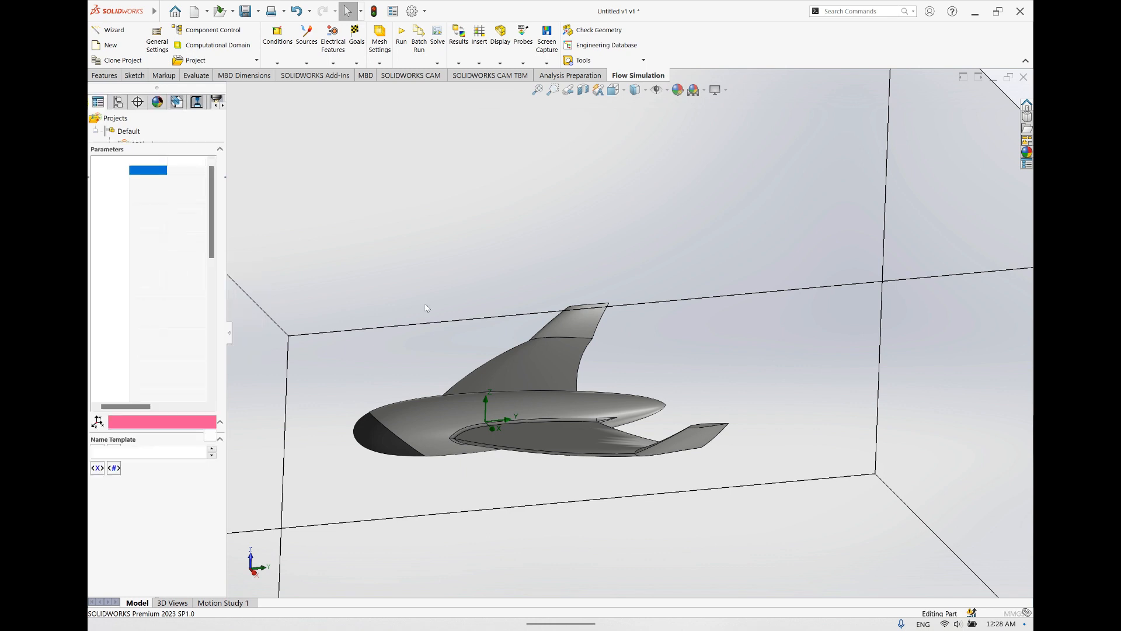
left_click_drag(229, 336, 279, 337)
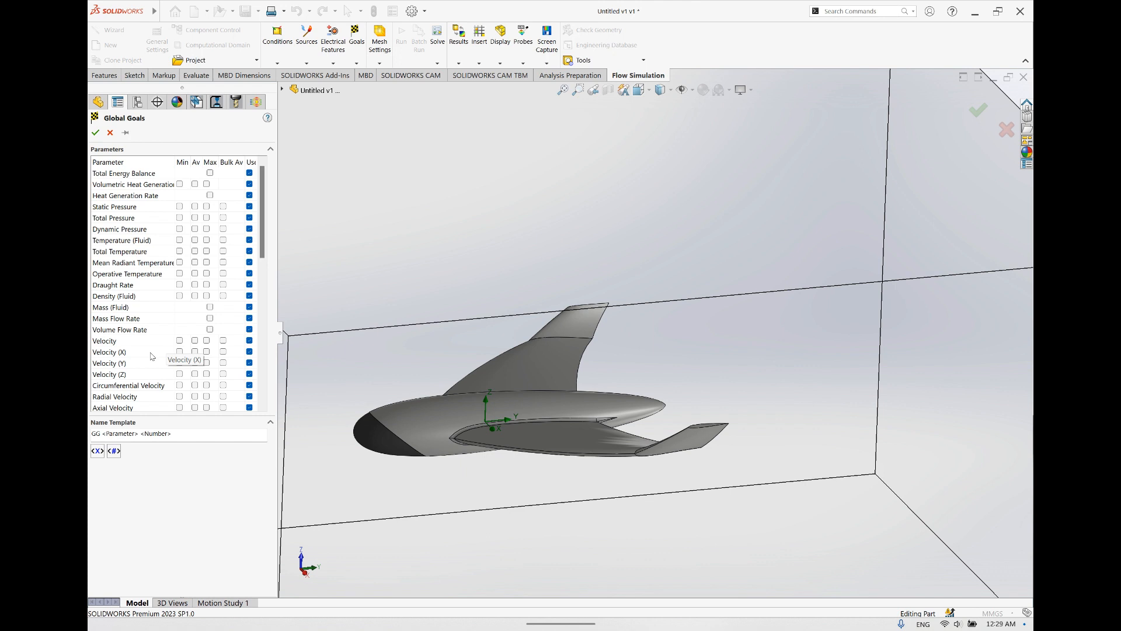
middle_click_drag(419, 410, 461, 451)
middle_click_drag(384, 539, 269, 445)
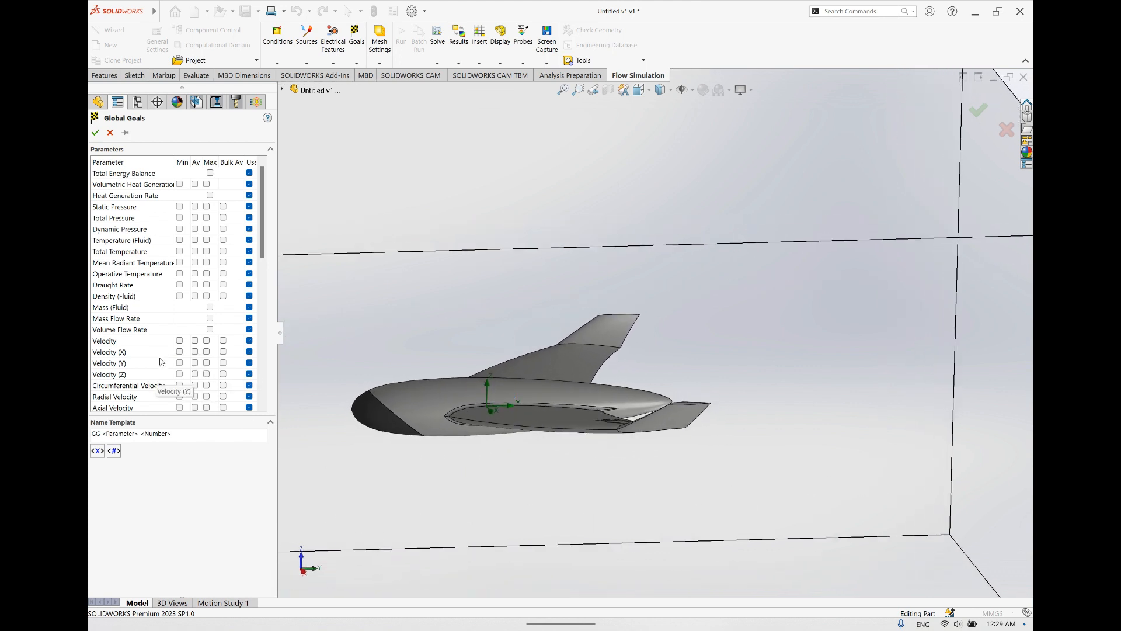
middle_click_drag(543, 431, 409, 391)
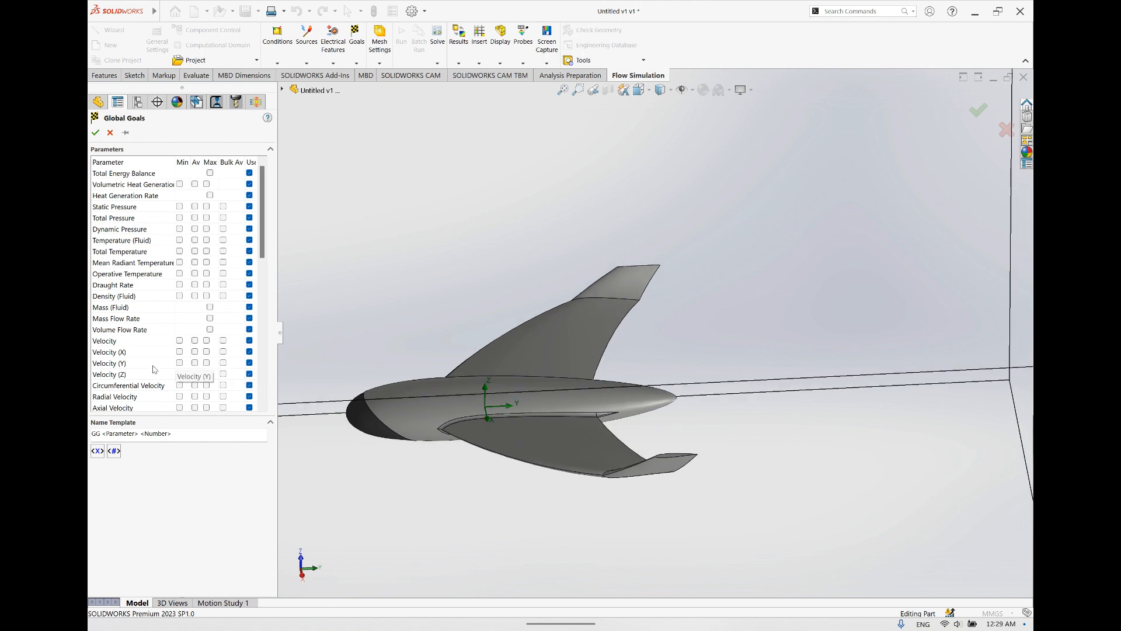
left_click(195, 362)
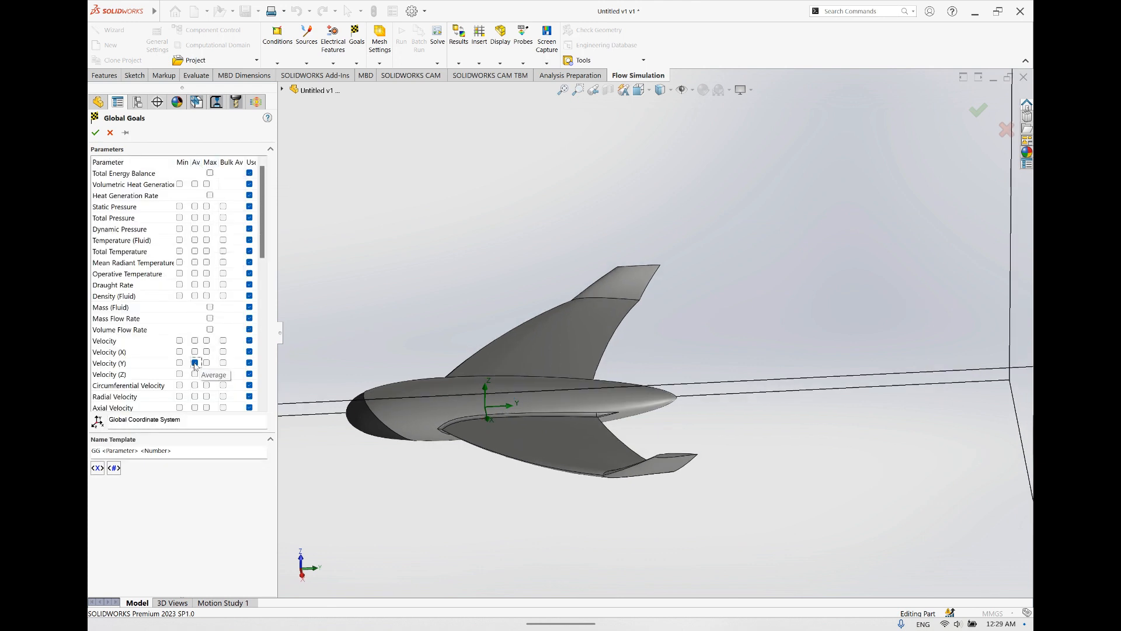
Include Force (Y) among the global goals to track the force along the aircraft's length
scroll(194, 365, "down", 12)
scroll(194, 368, "down", 1)
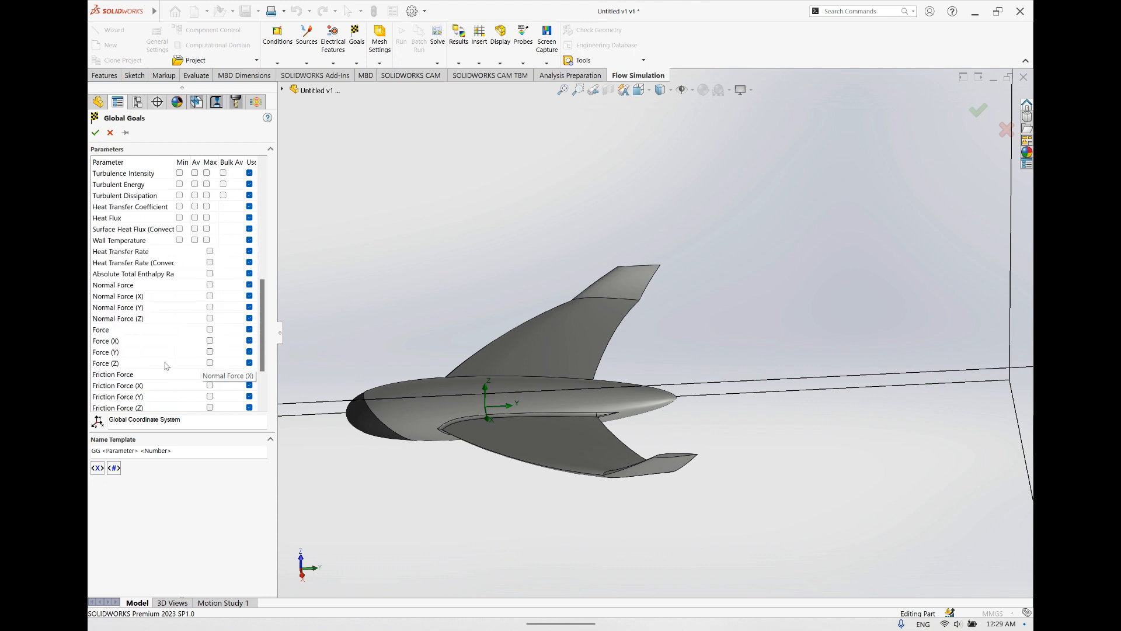
left_click(139, 342)
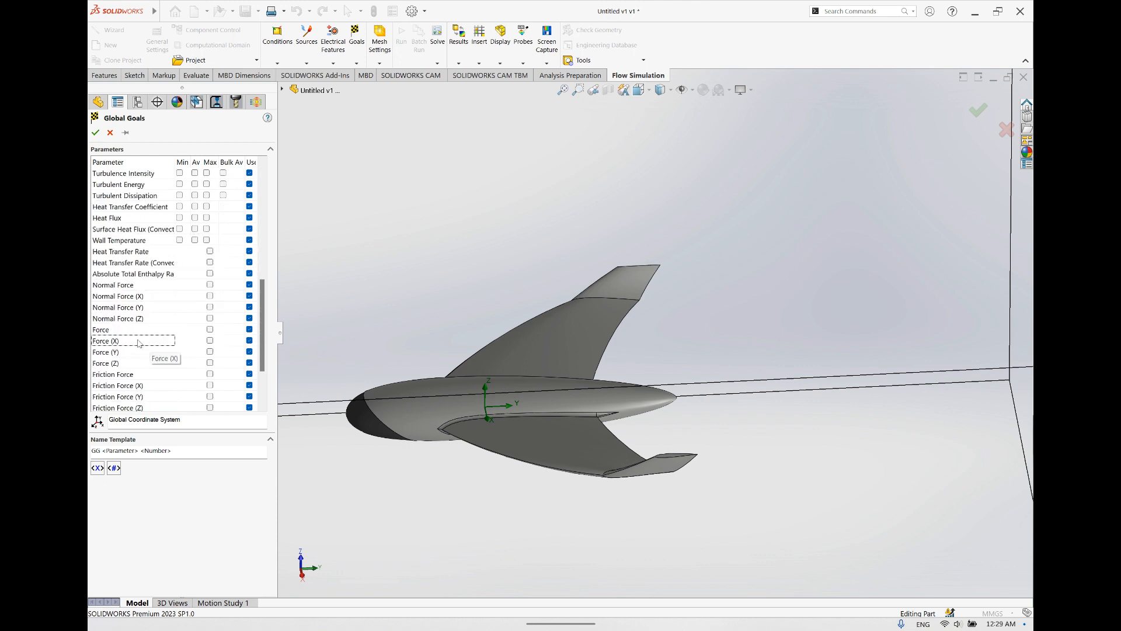
left_click(188, 355)
left_click(150, 353)
middle_click_drag(379, 469, 386, 431)
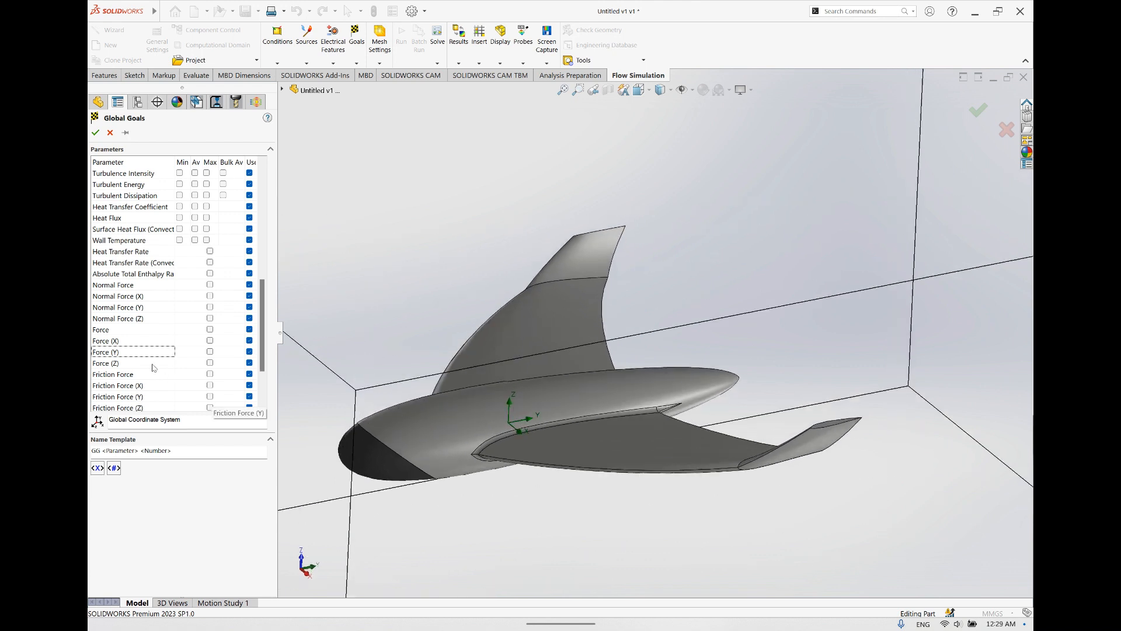
left_click(209, 351)
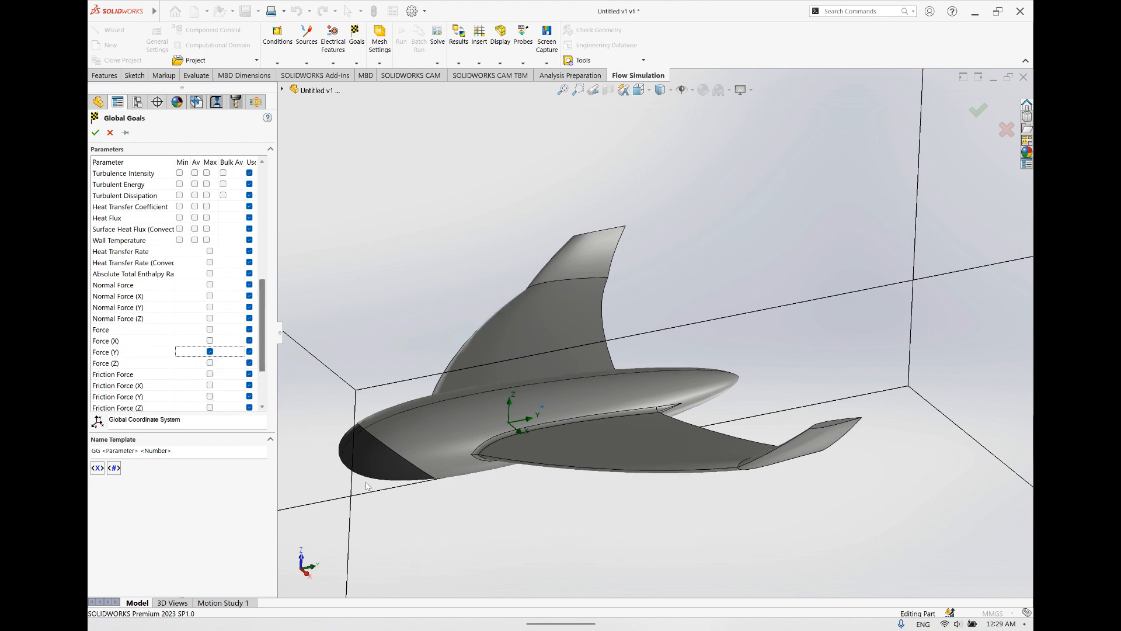
Include Force (Z) as a vertical force goal, review the selected parameters and accept the global goals
middle_click_drag(374, 443, 437, 401)
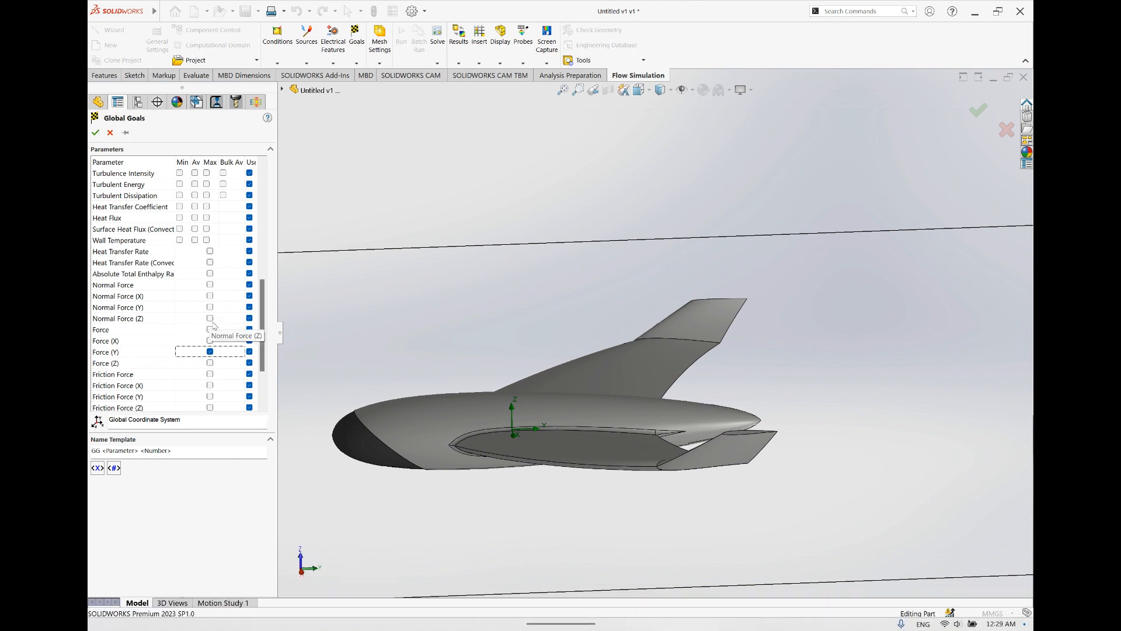
left_click(210, 363)
middle_click_drag(455, 395, 554, 449)
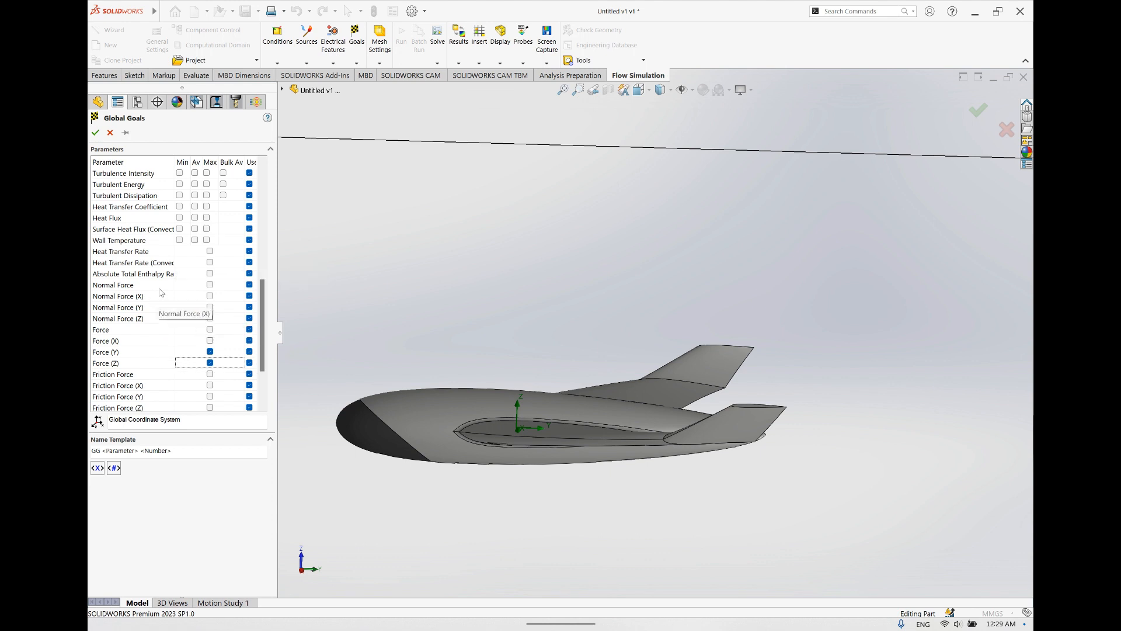
scroll(162, 292, "up", 3)
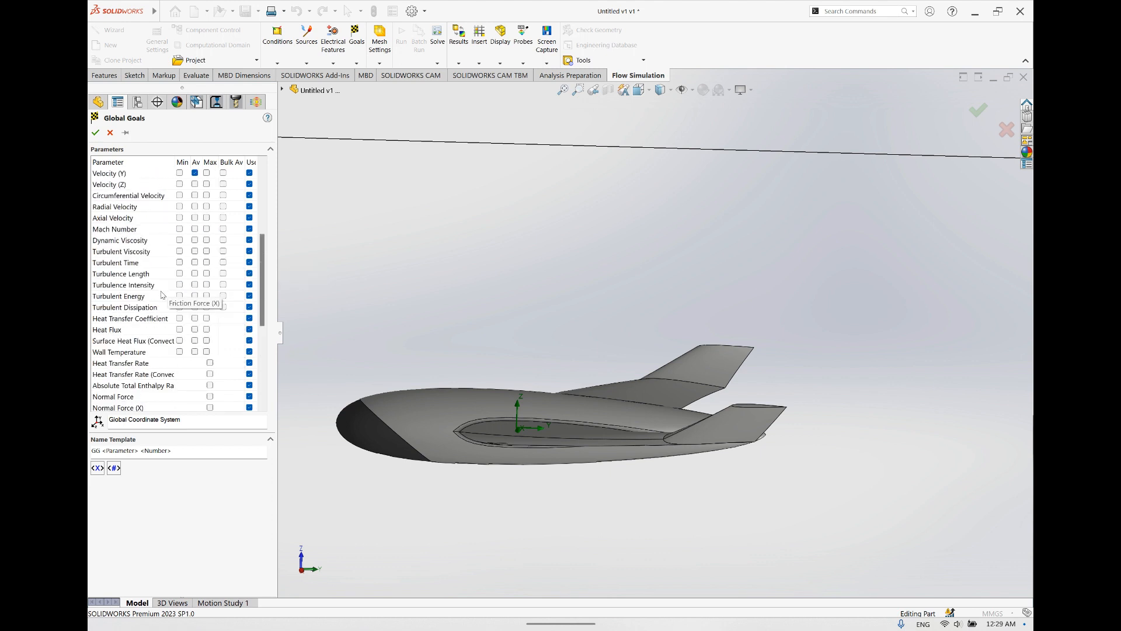
scroll(178, 314, "up", 2)
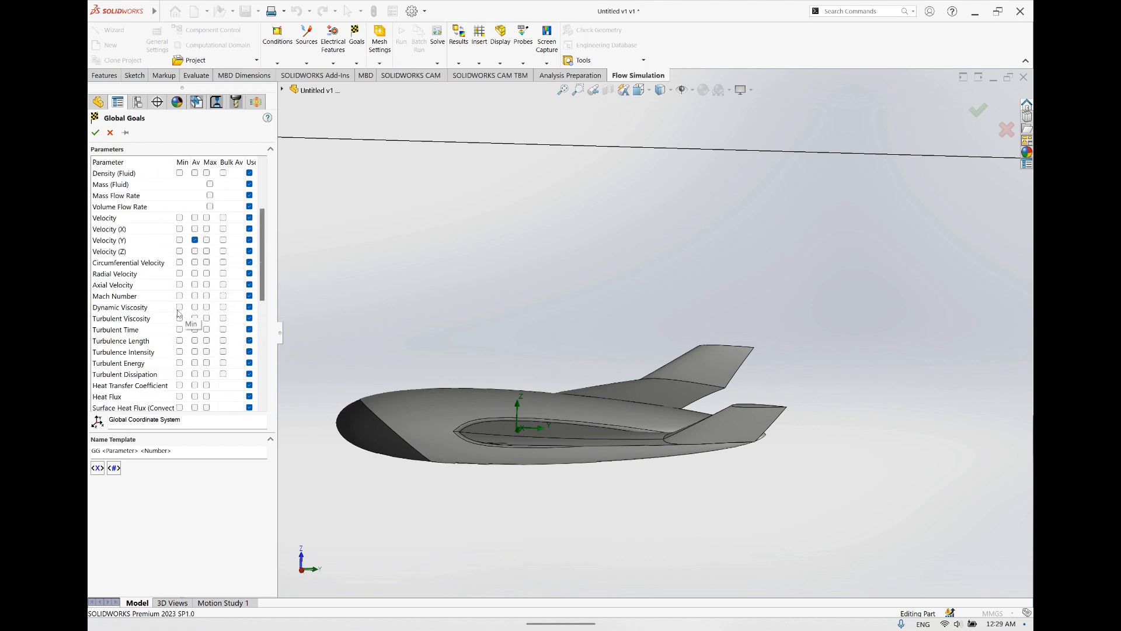
scroll(171, 318, "down", 6)
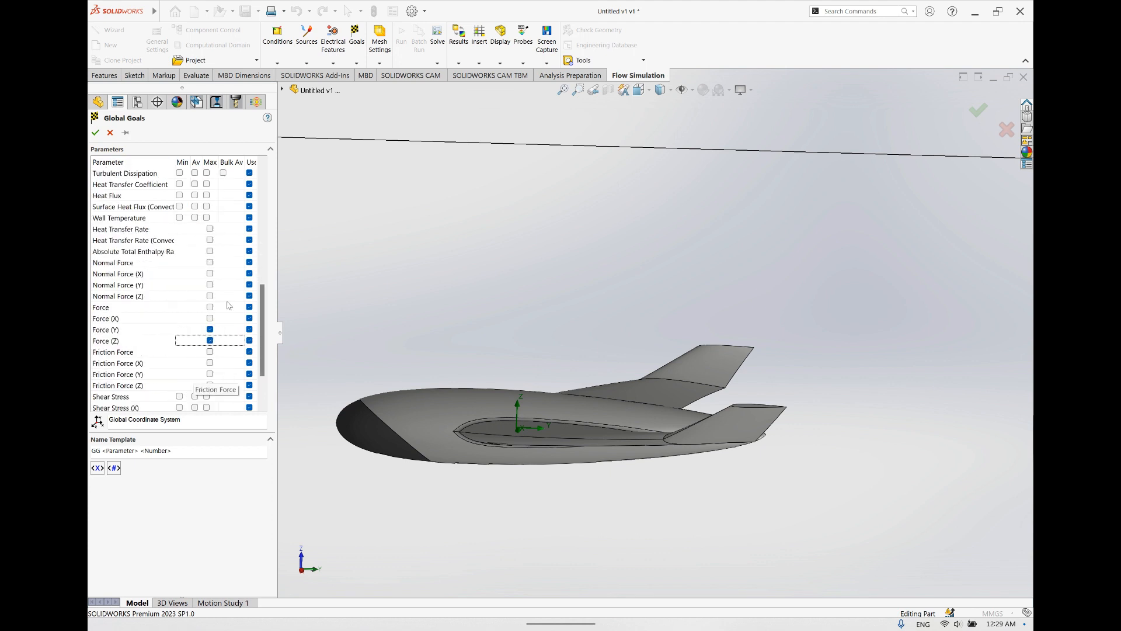
scroll(193, 349, "up", 5)
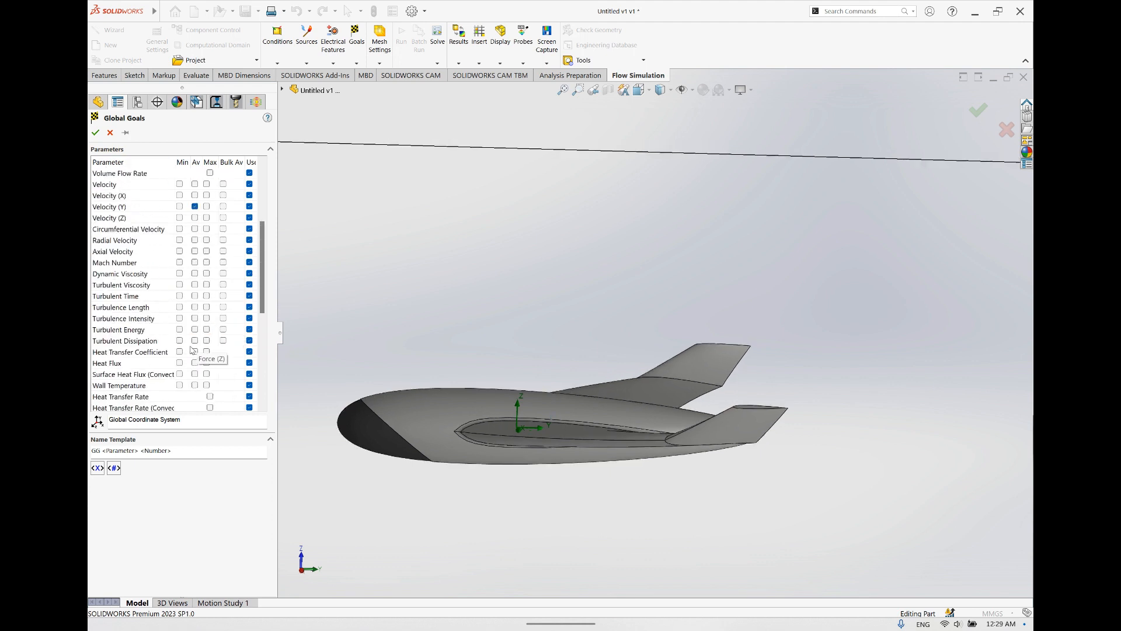
left_click(95, 132)
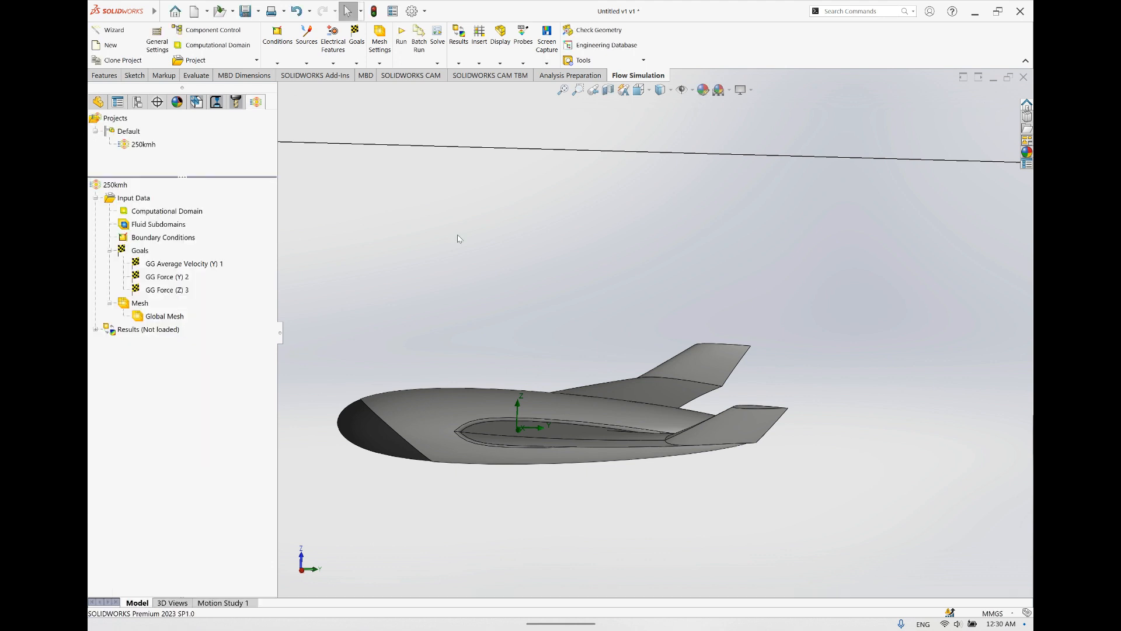
Run the 250kmh project as a new calculation on this computer with all cores, loading the results when finished
middle_click_drag(490, 425, 555, 397)
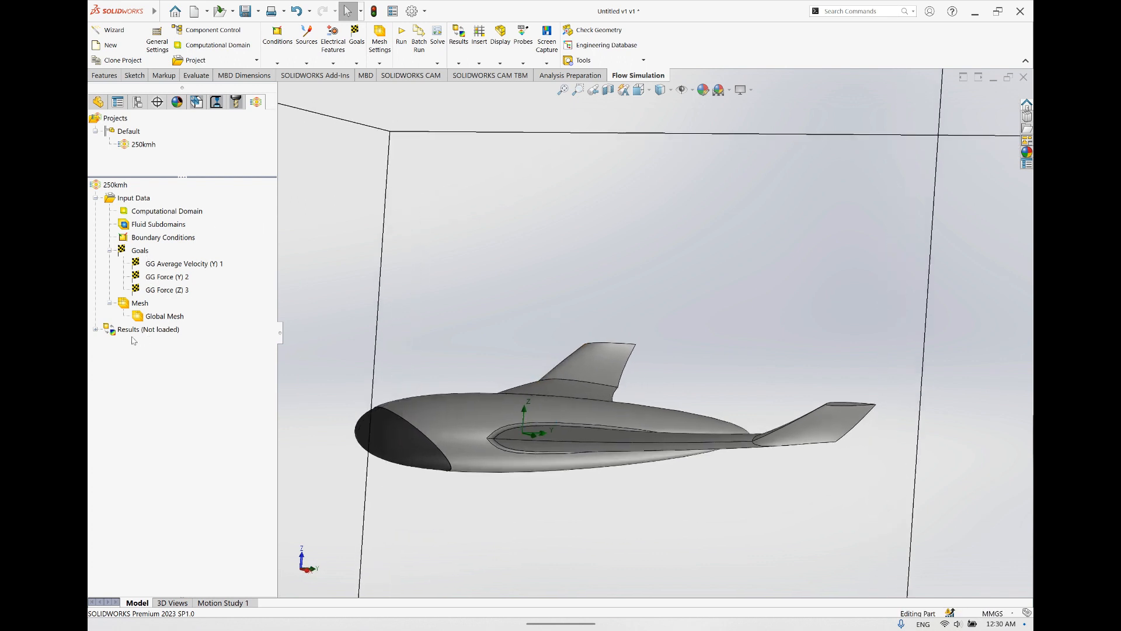
middle_click_drag(622, 171, 522, 217)
scroll(517, 202, "up", 4)
scroll(517, 203, "up", 2)
scroll(438, 163, "up", 1)
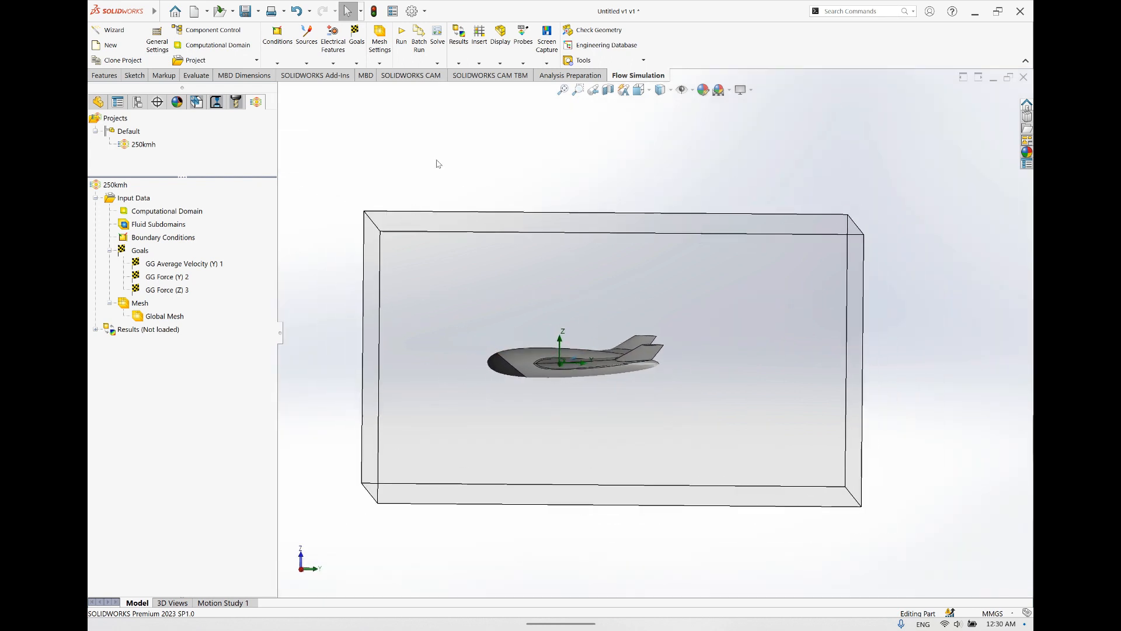
left_click(403, 39)
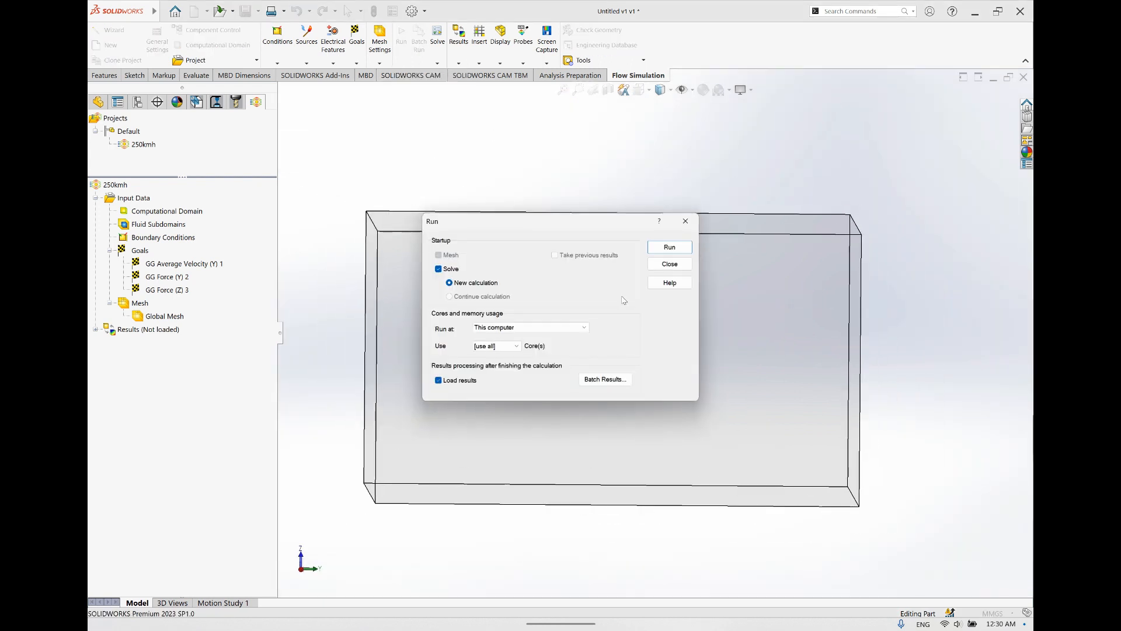
left_click(669, 247)
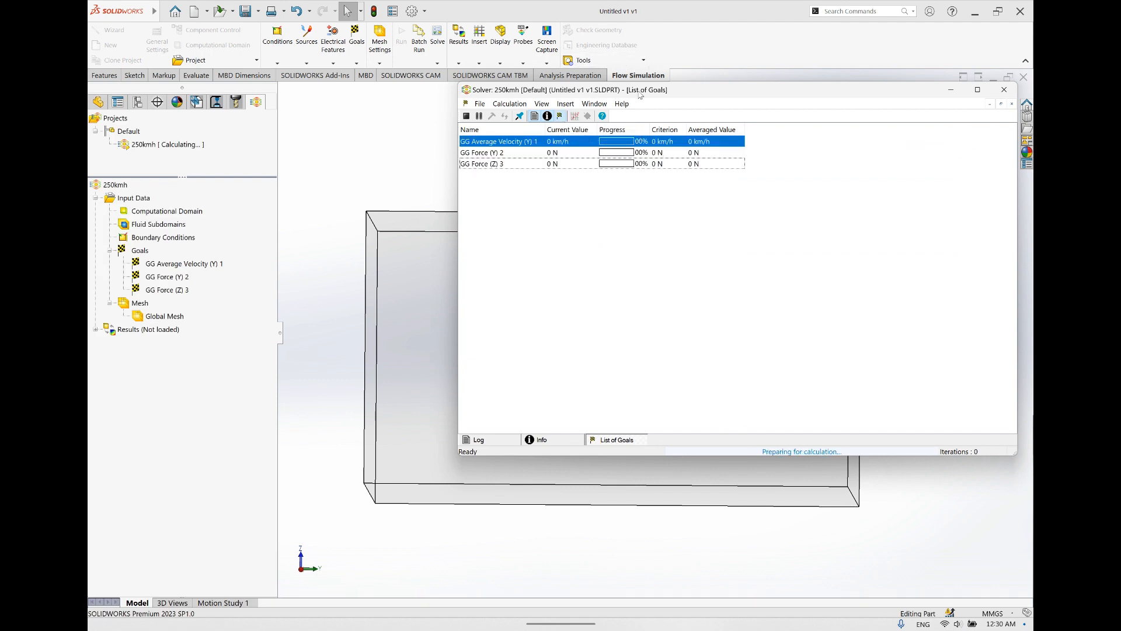
Examine the solver's goal list for the Y velocity and the Y and Z forces, and view the unobstructed aircraft model
left_click_drag(640, 95, 591, 146)
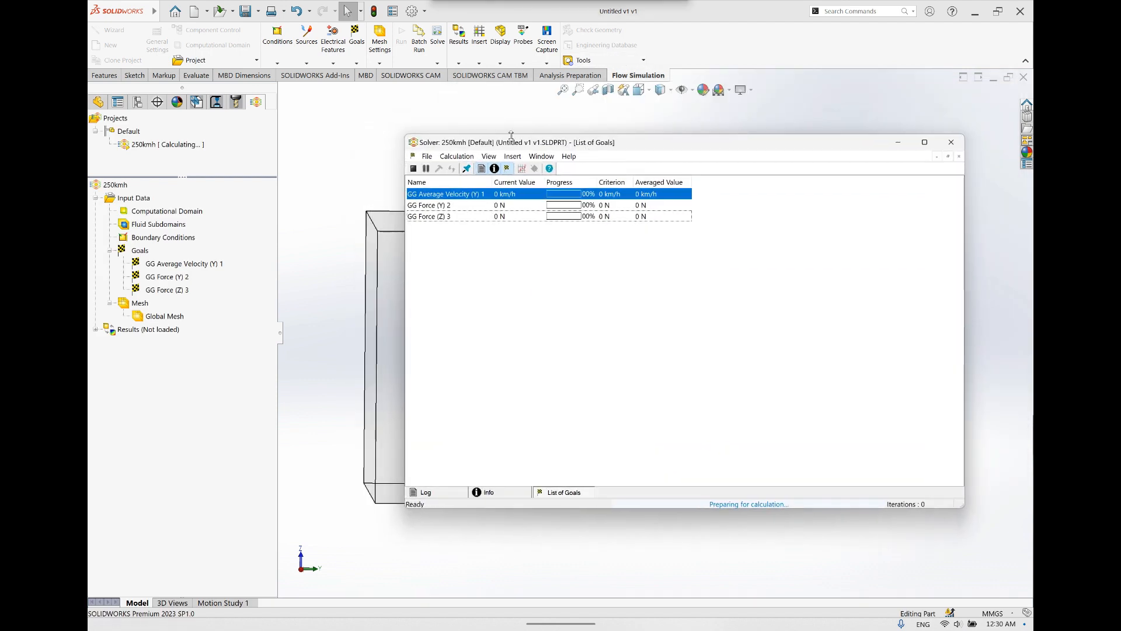
left_click(458, 114)
scroll(561, 251, "down", 6)
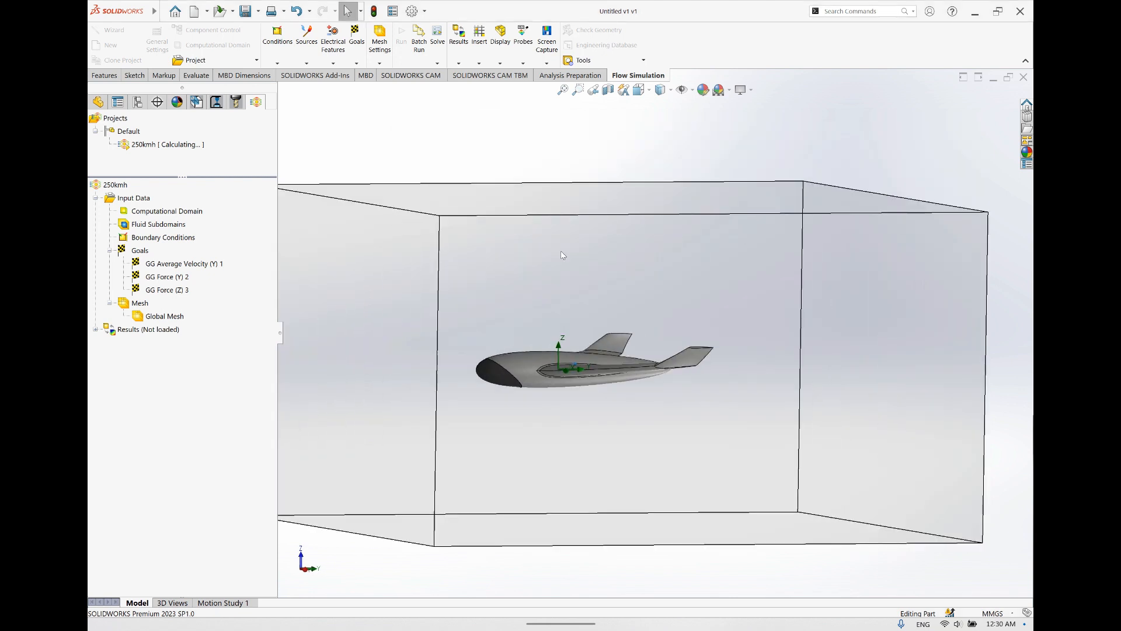
scroll(617, 263, "up", 3)
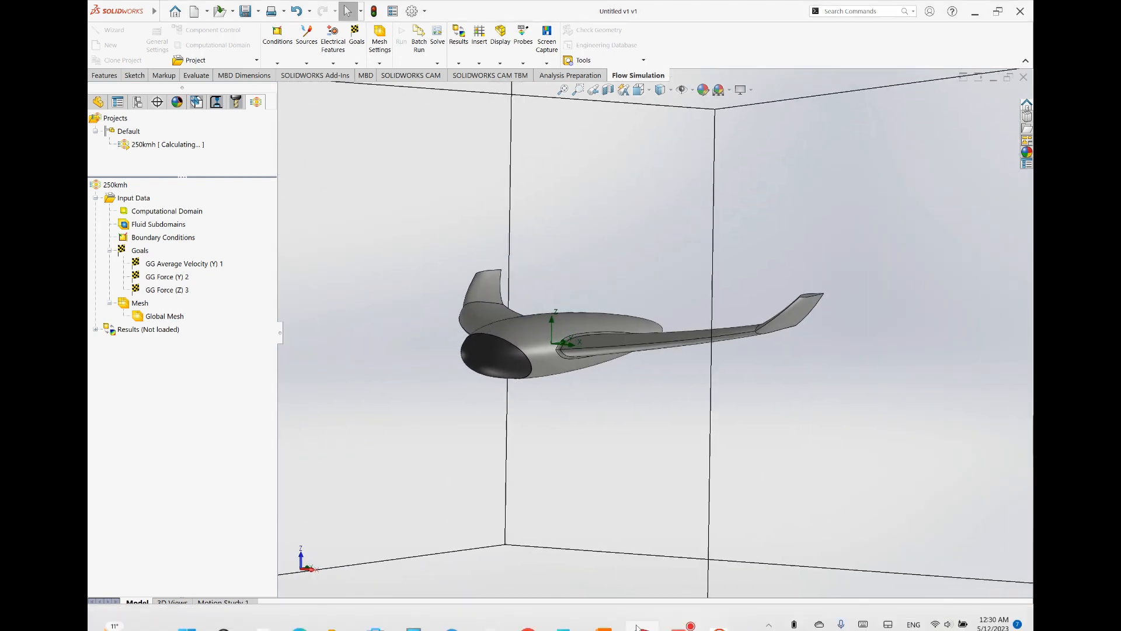
left_click(718, 610)
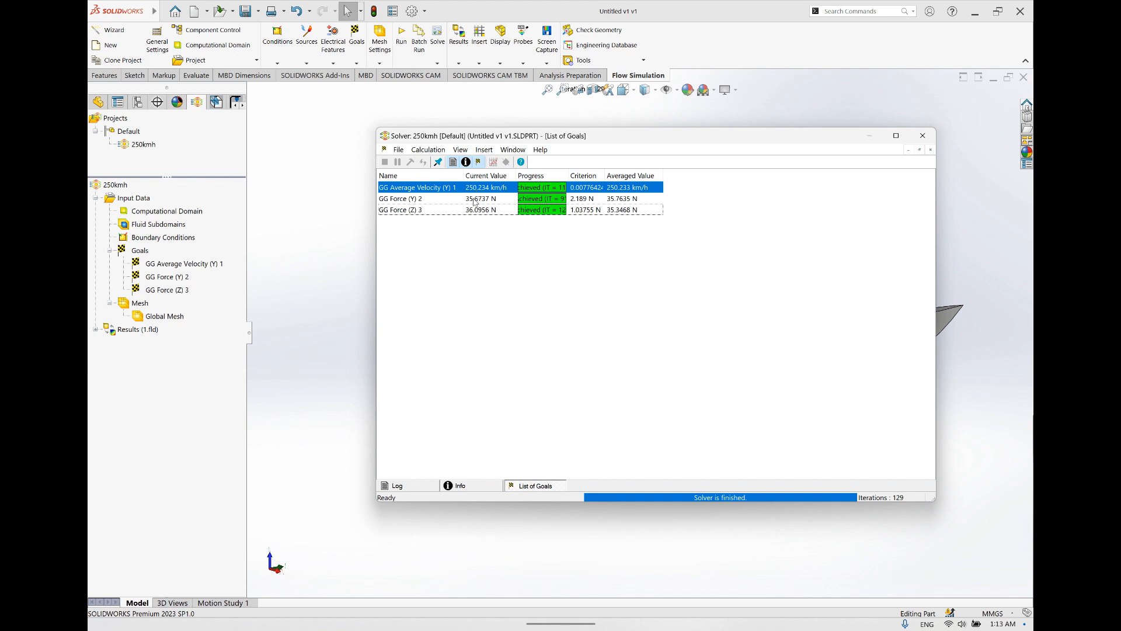
left_click_drag(523, 138, 565, 123)
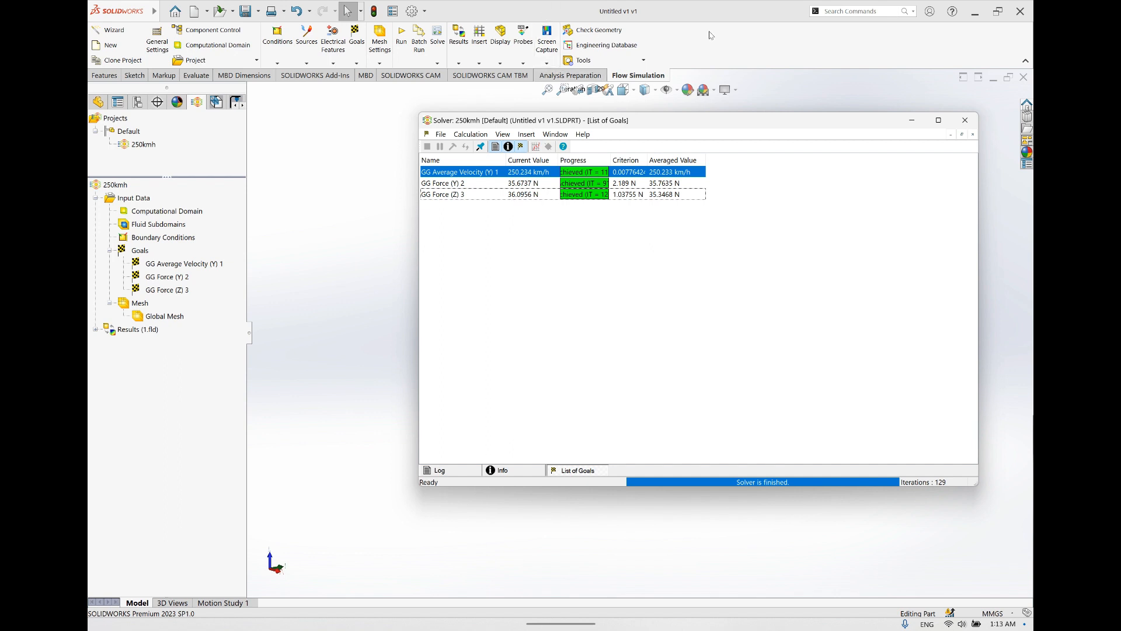
left_click(609, 2)
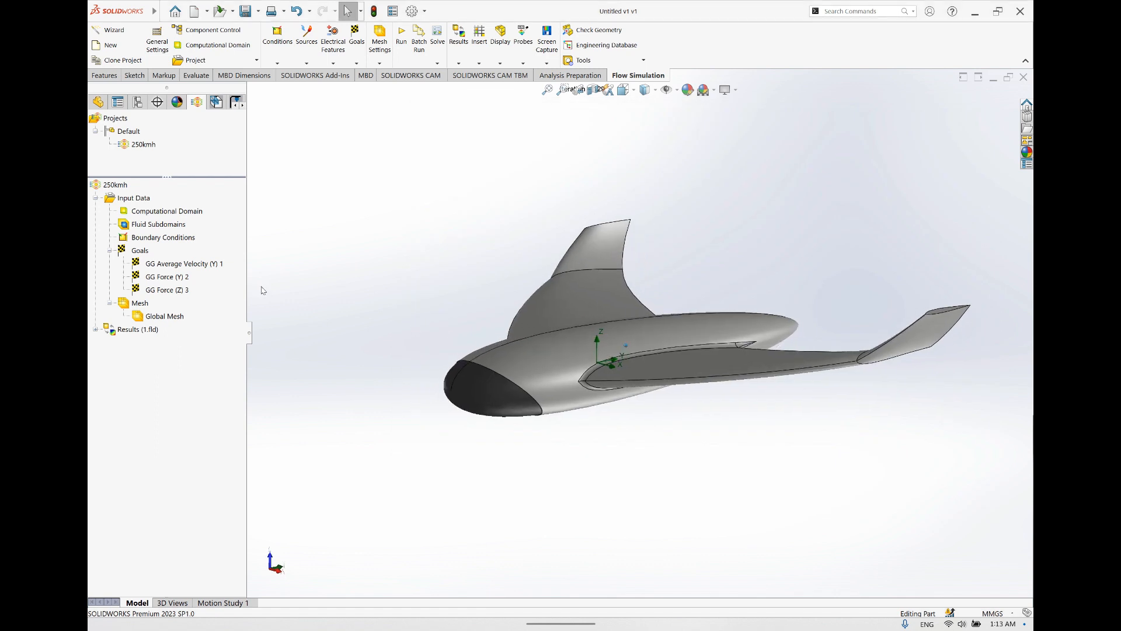
Start a new flow trajectories plot and select the upper wing face and the fuselage as starting faces
left_click(95, 330)
right_click(160, 417)
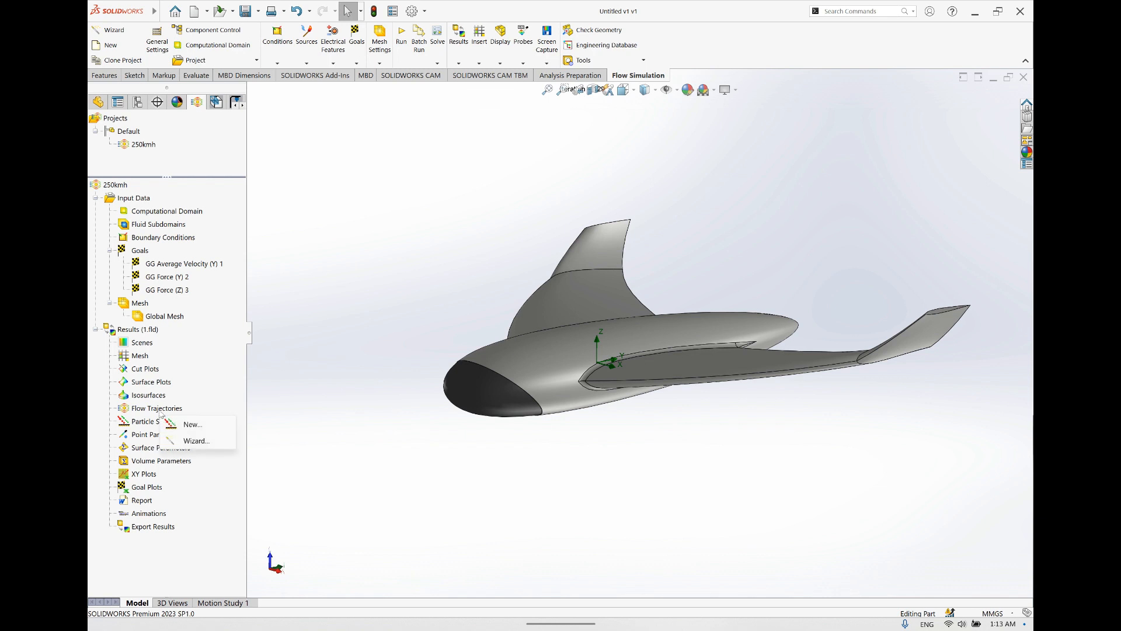
right_click(156, 410)
left_click(192, 419)
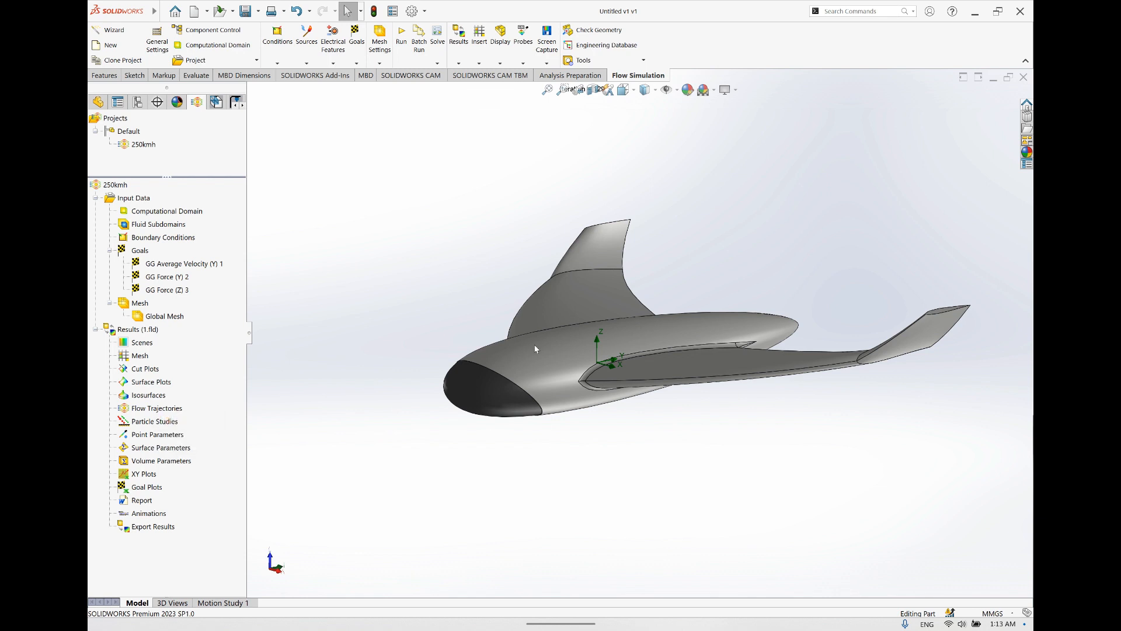
middle_click_drag(420, 382, 359, 324)
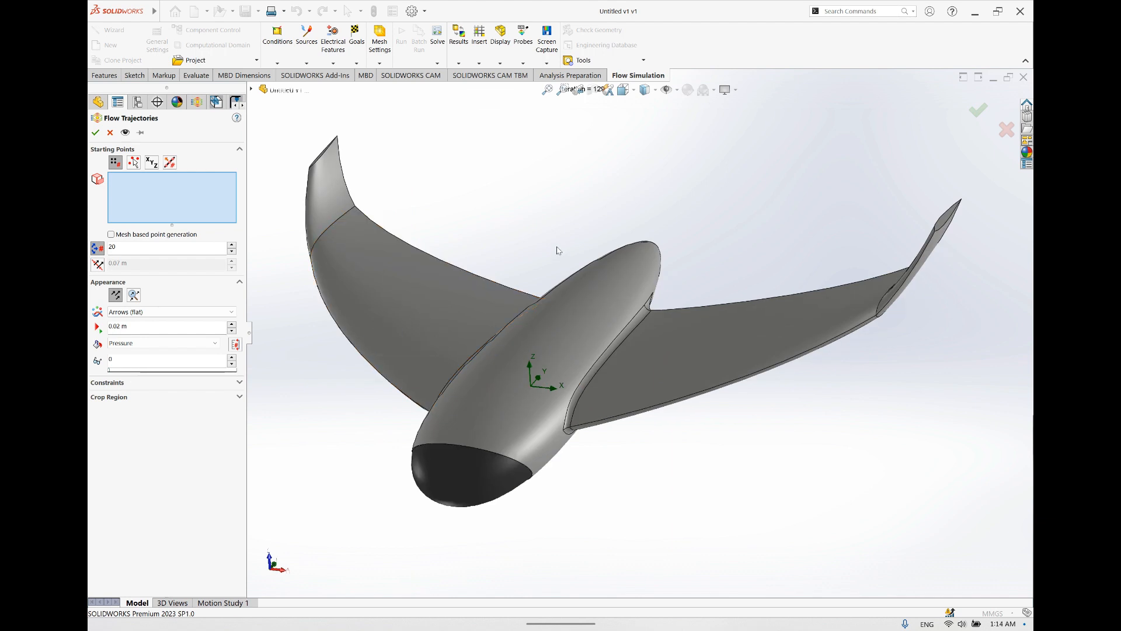
key("Up")
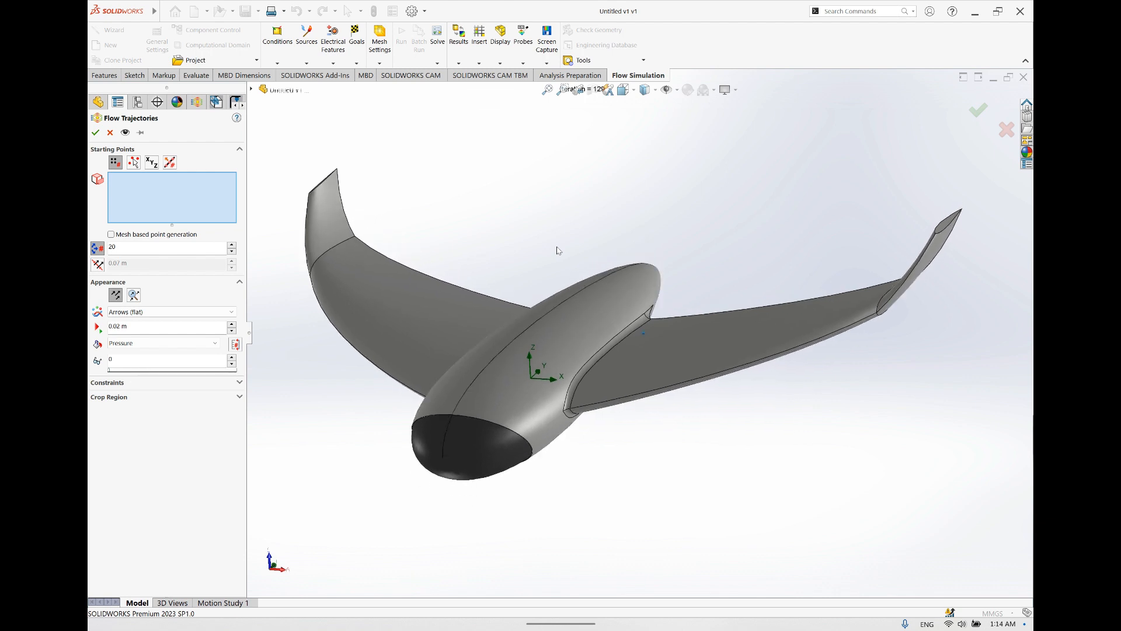
middle_click_drag(559, 250, 313, 175)
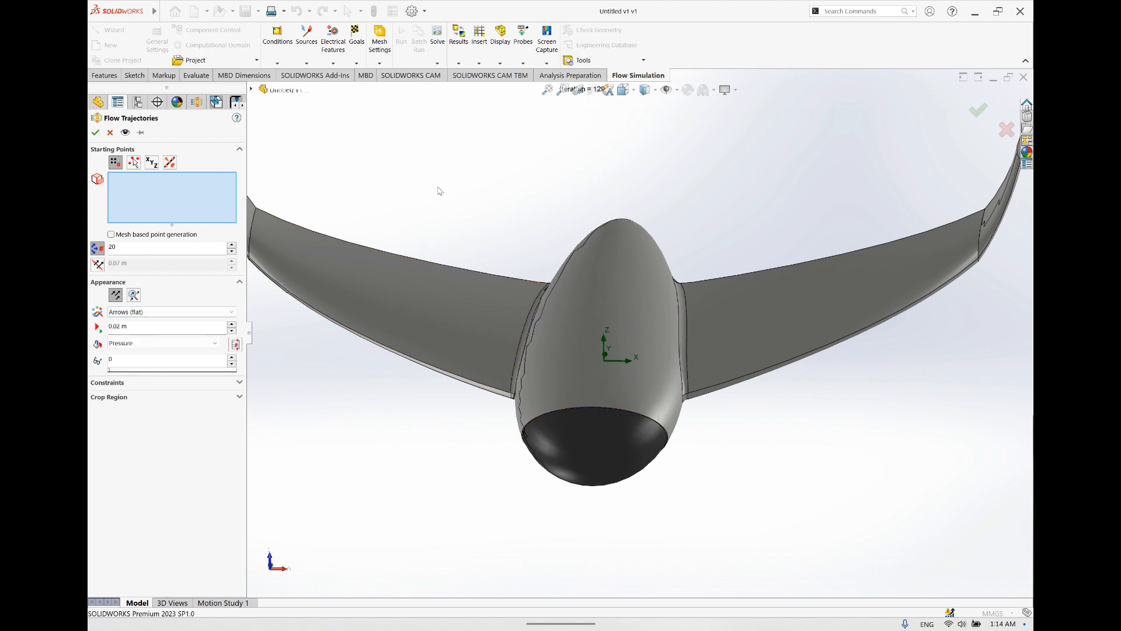
left_click(346, 291)
left_click(589, 342)
scroll(590, 342, "down", 5)
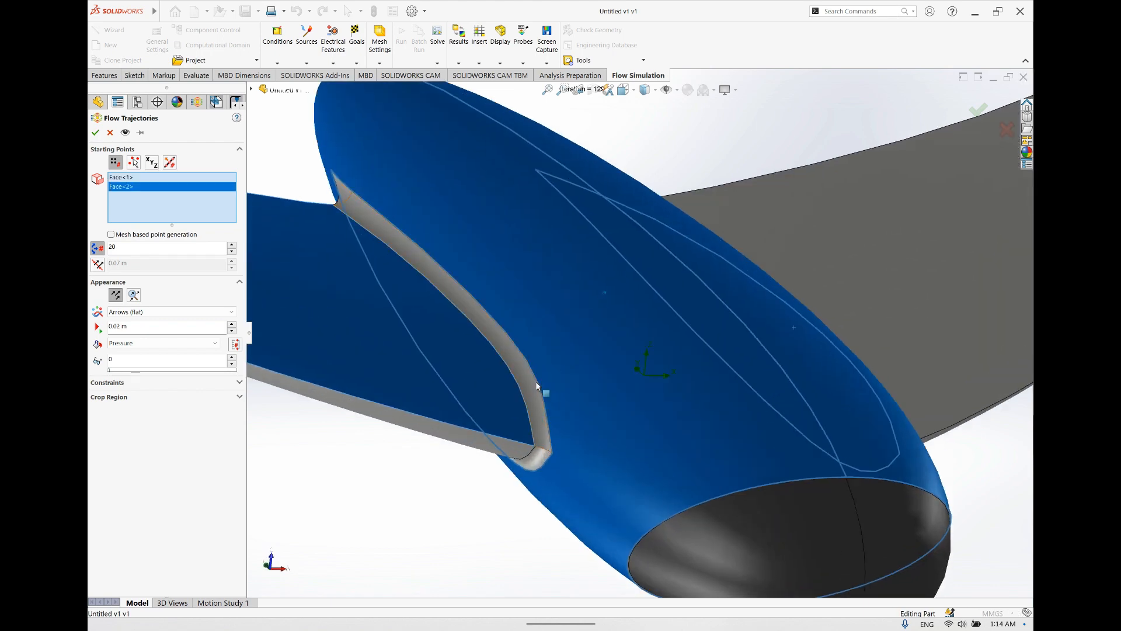
Add the wing-root fillets, the opposite wing and the nose to the flow trajectories' starting faces
left_click(531, 391)
middle_click_drag(695, 352, 768, 396)
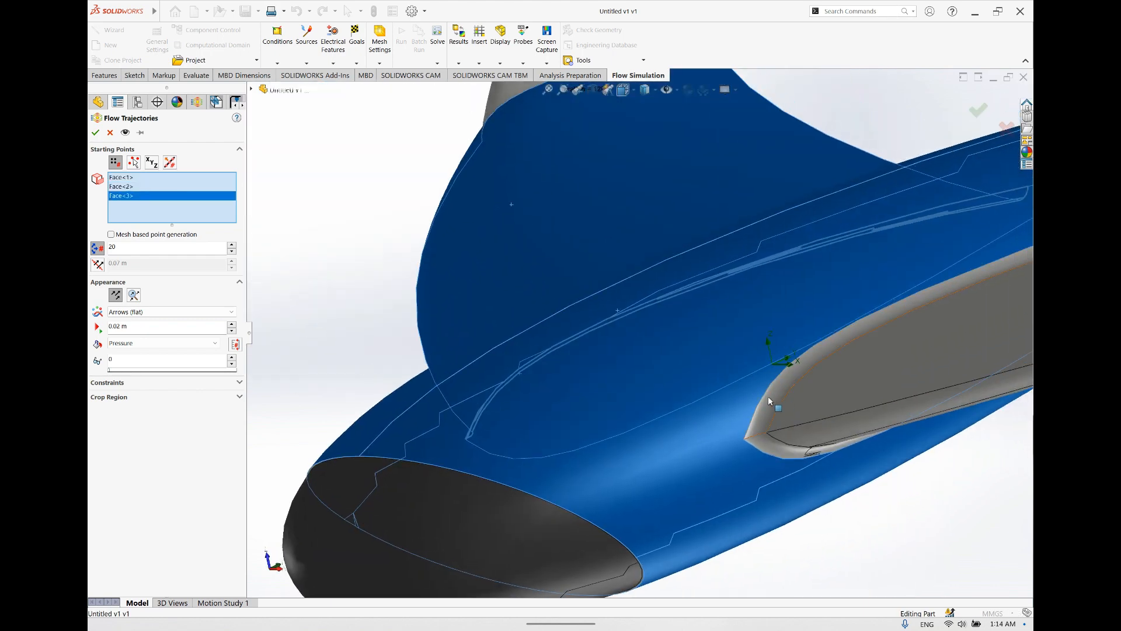
left_click(835, 388)
left_click(835, 384)
middle_click_drag(835, 385, 730, 453)
left_click(774, 444)
left_click(794, 439)
left_click(532, 504)
middle_click_drag(456, 318, 477, 343)
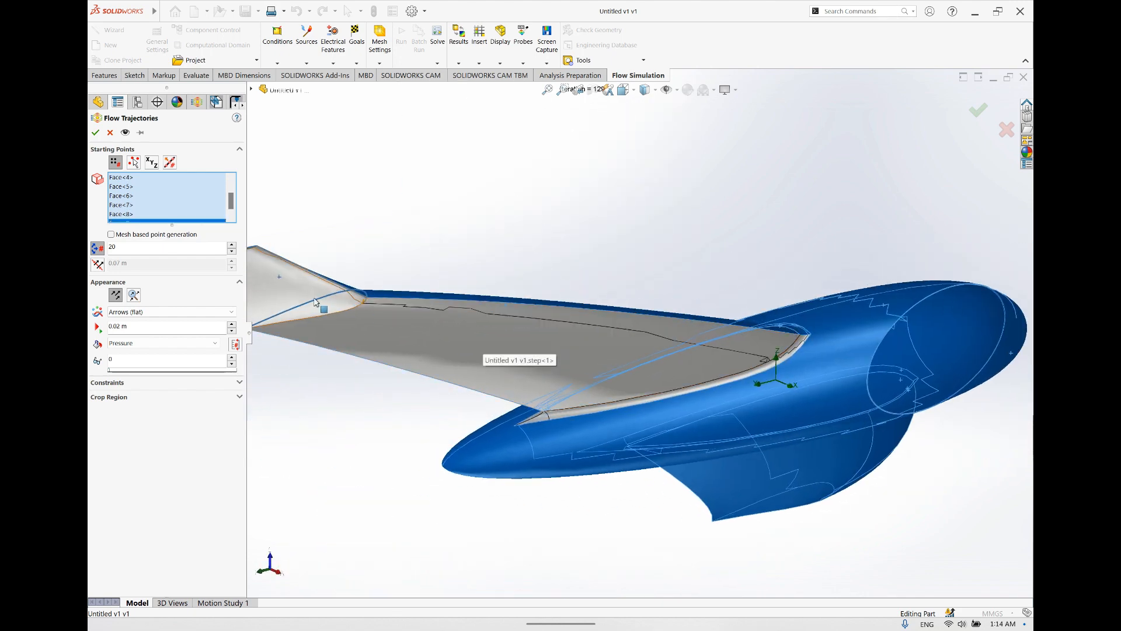
Include the wing underside and its remaining wing-root fillet faces as starting faces for the trajectories
left_click(416, 348)
scroll(731, 314, "down", 5)
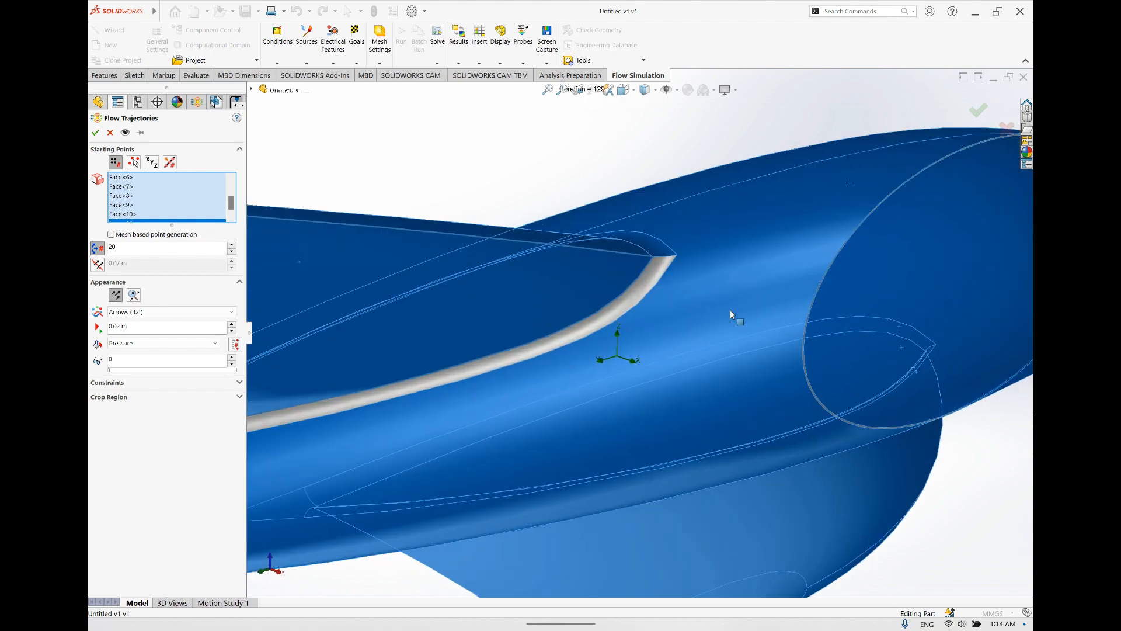
left_click(651, 292)
middle_click_drag(578, 307, 436, 191)
left_click(434, 192)
scroll(434, 191, "up", 5)
middle_click_drag(660, 237, 643, 294)
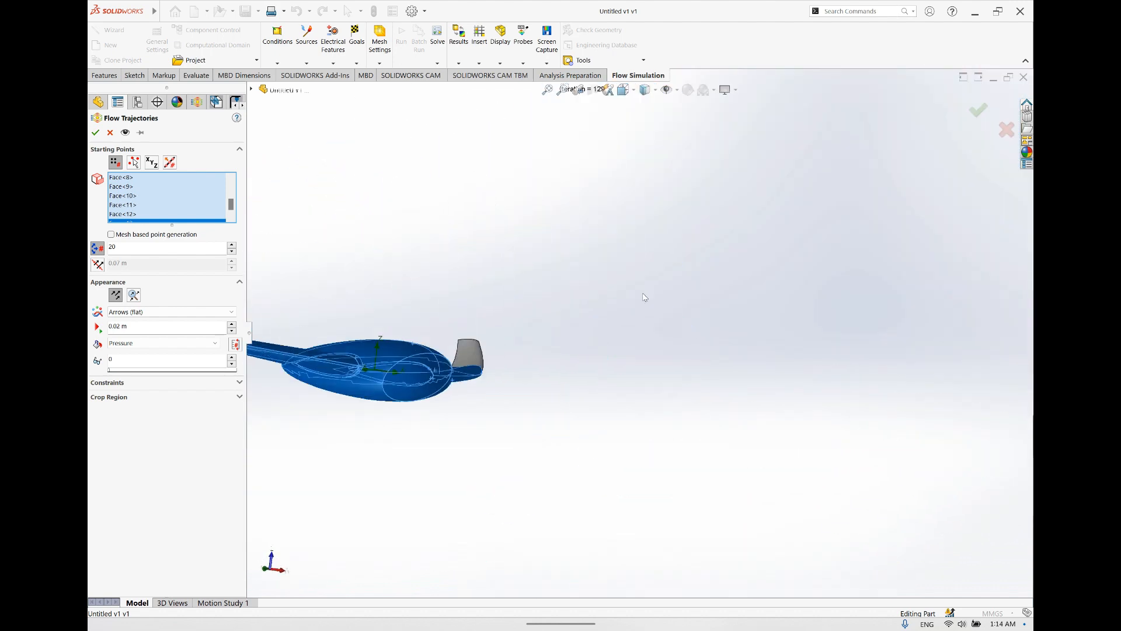
Add the remaining winglet faces as starting faces and create the pressure-coloured flow trajectories with 20 points and flat arrows
scroll(668, 393, "down", 8)
left_click(607, 403)
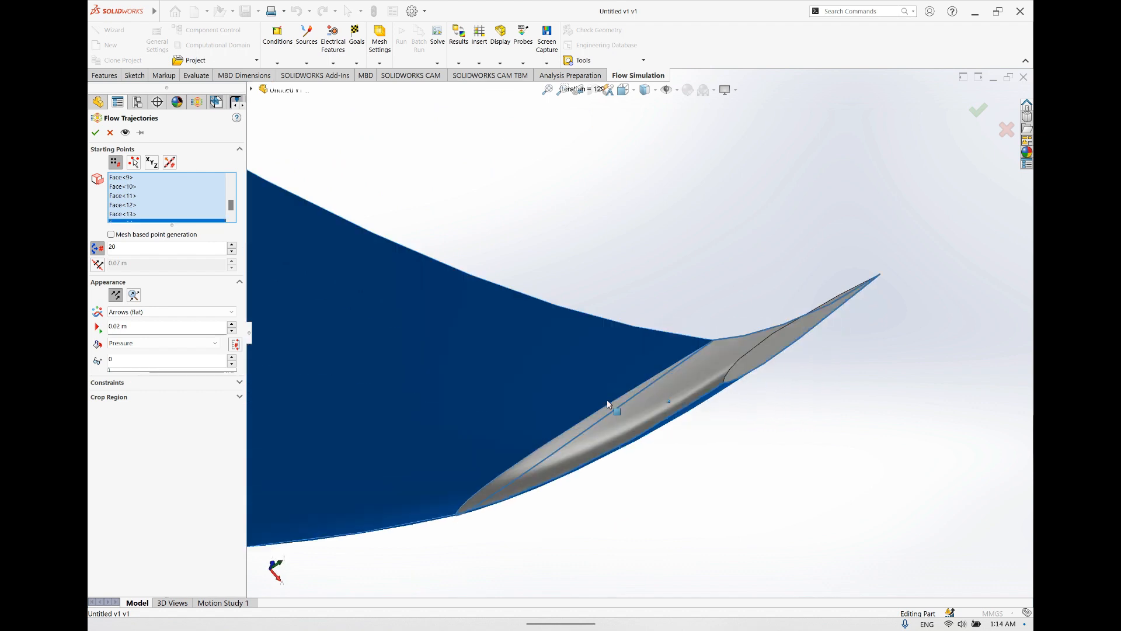
middle_click_drag(607, 404, 615, 419)
left_click(635, 417)
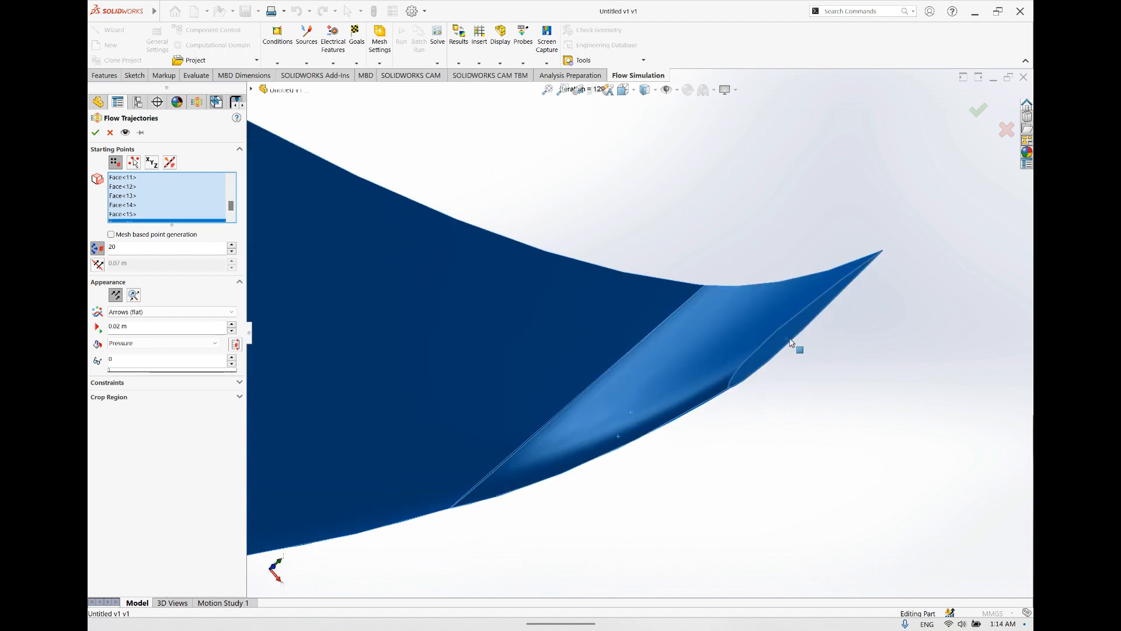
scroll(790, 343, "up", 8)
middle_click_drag(791, 345, 931, 172)
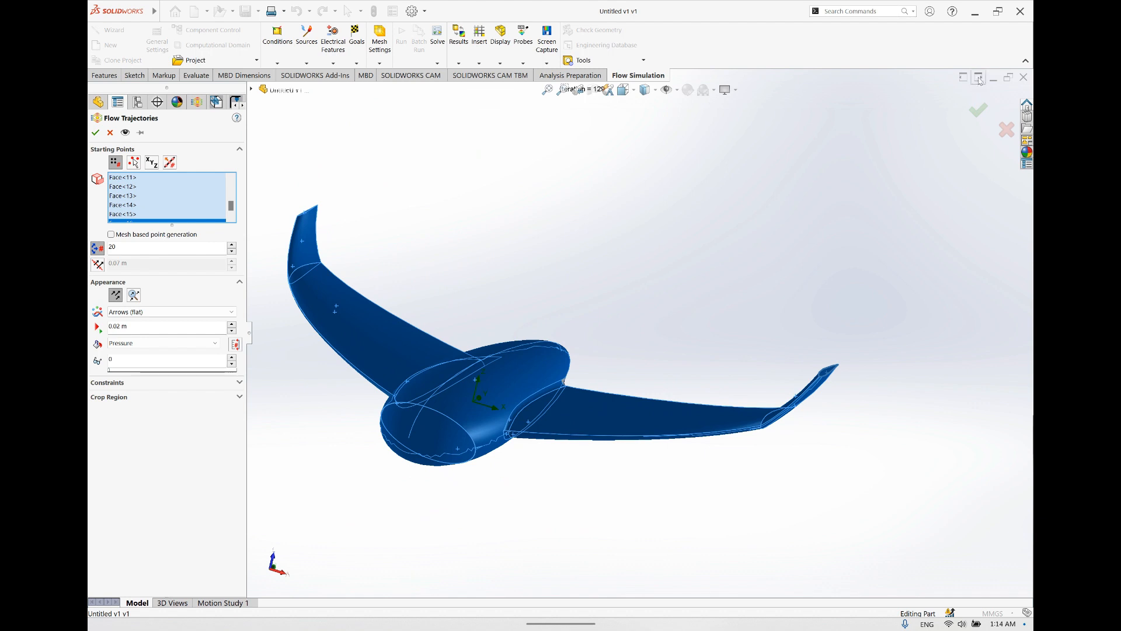
left_click(986, 108)
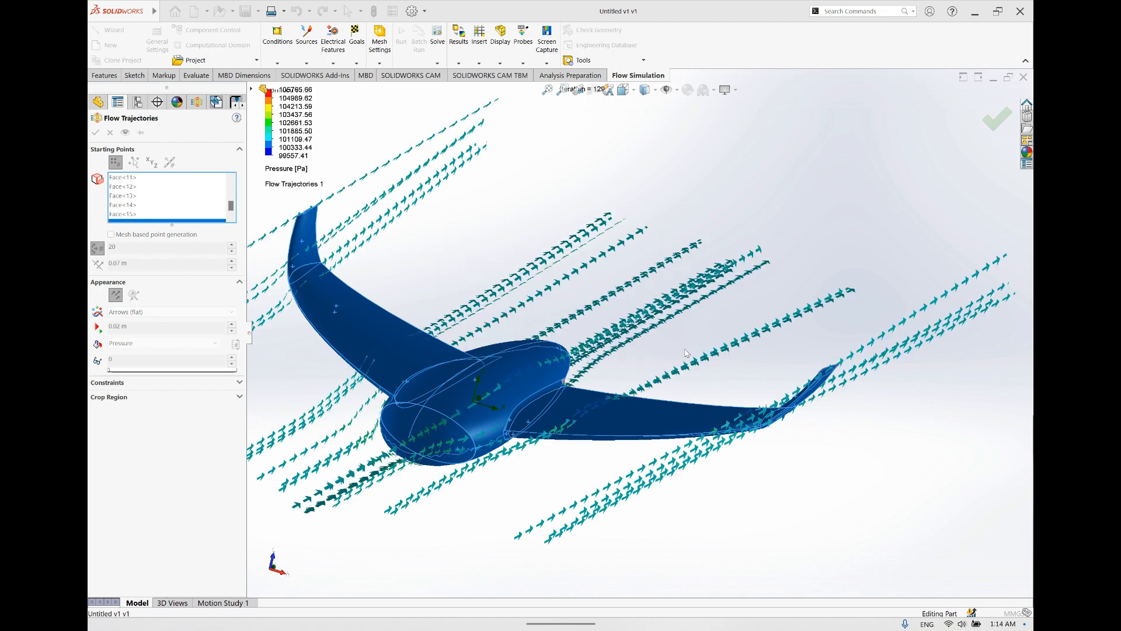
Play the animation of Flow Trajectories 1 around the aircraft
middle_click_drag(820, 543, 731, 448)
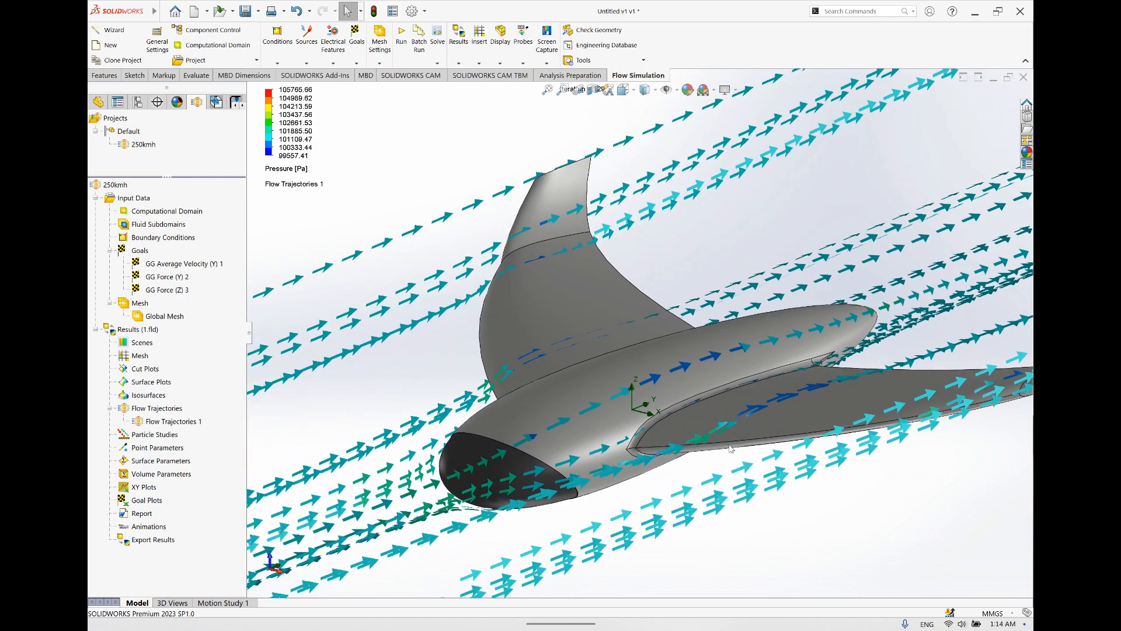
middle_click_drag(731, 449, 718, 368)
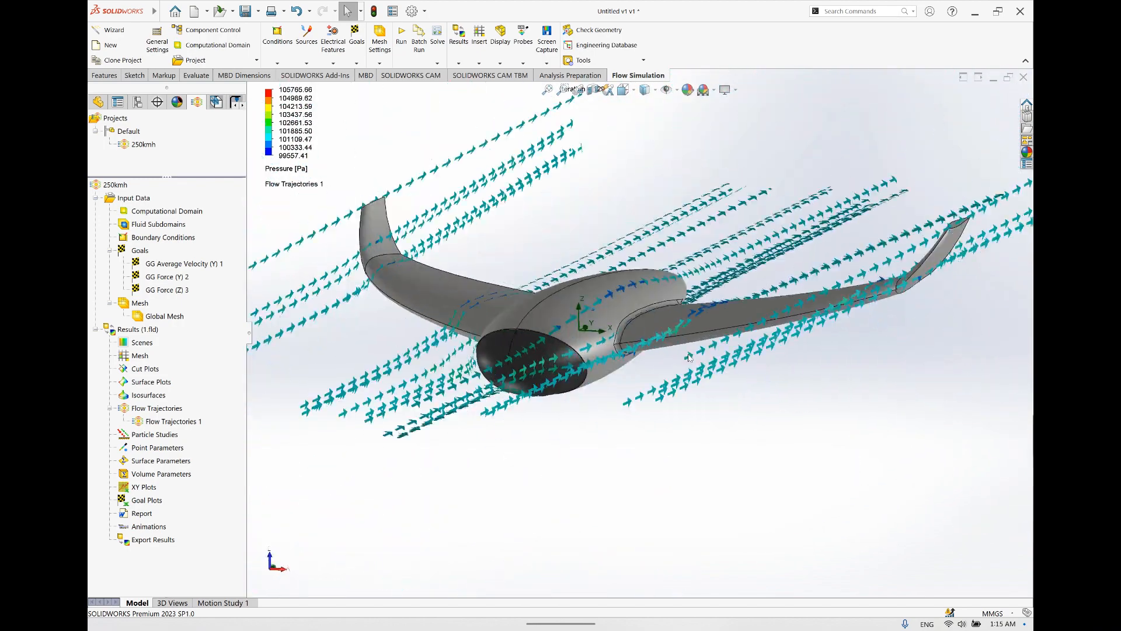
right_click(137, 423)
left_click(166, 304)
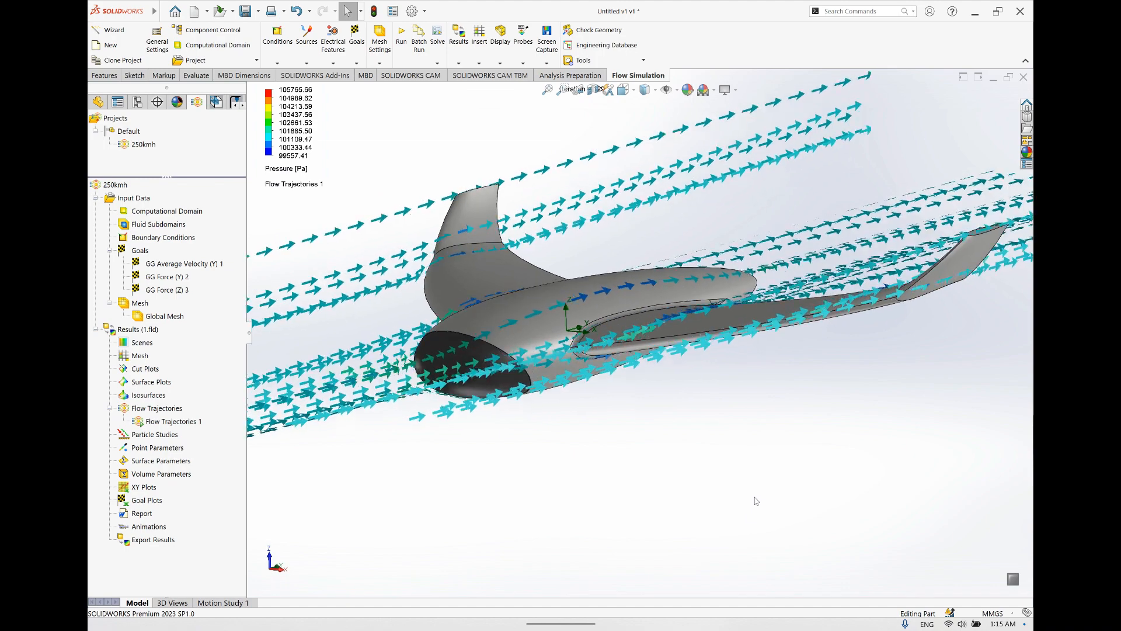
Examine the animated airflow around the nose, fuselage, wings and winglets from the front and side, close up and overall
middle_click_drag(755, 499, 949, 289)
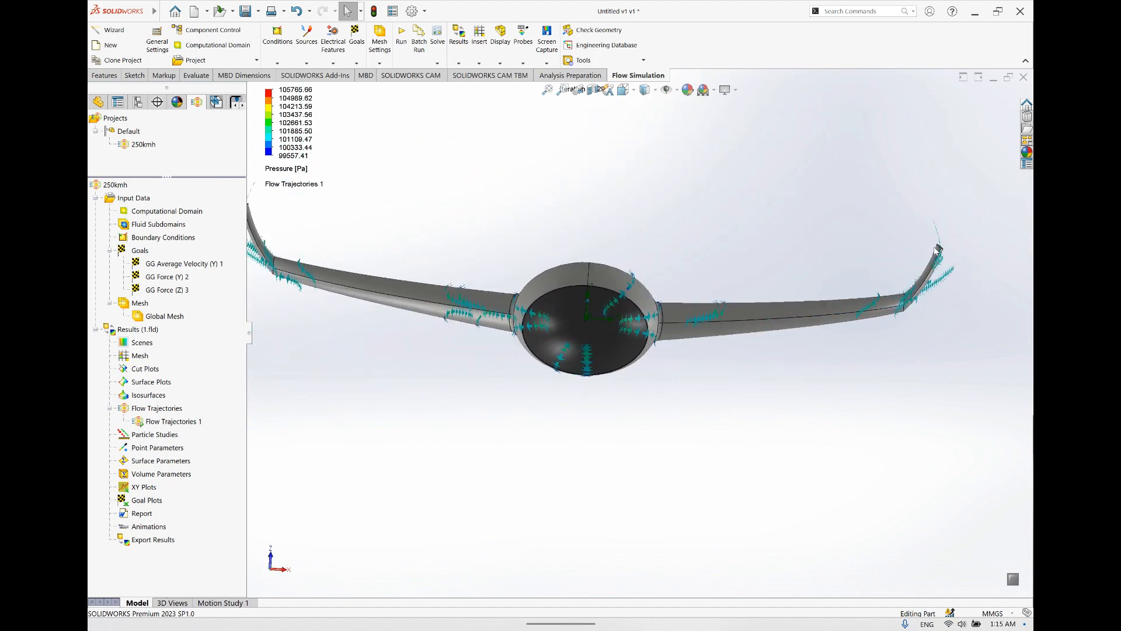
middle_click_drag(937, 248, 725, 403)
scroll(401, 365, "down", 3)
scroll(818, 343, "up", 5)
middle_click_drag(584, 419, 632, 345)
scroll(648, 403, "down", 4)
scroll(633, 345, "up", 2)
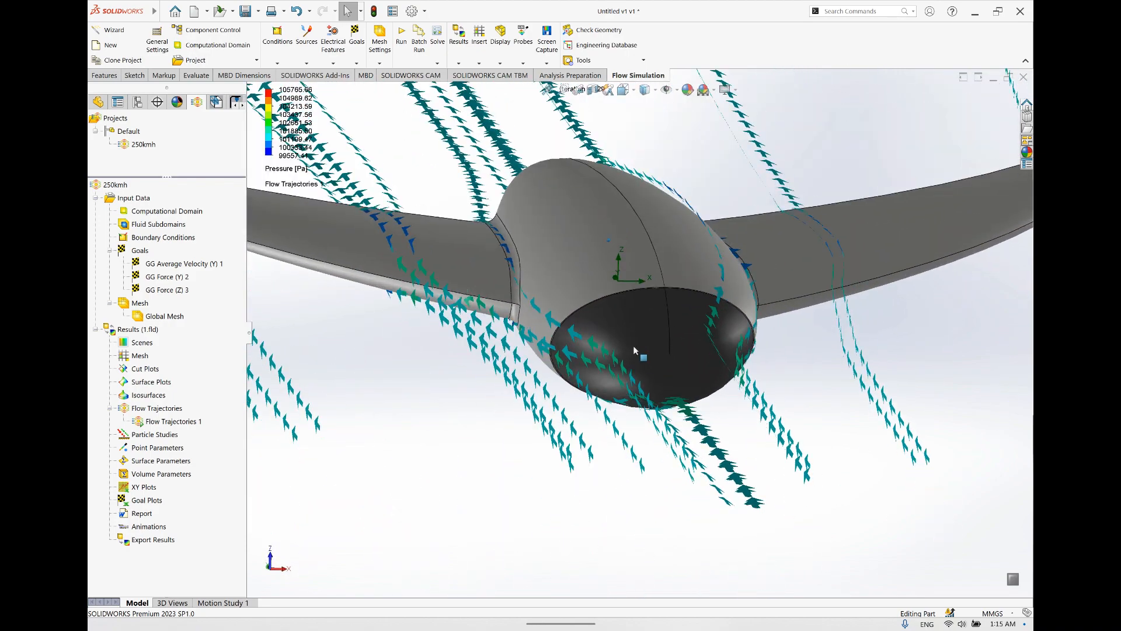
middle_click_drag(780, 377, 653, 428)
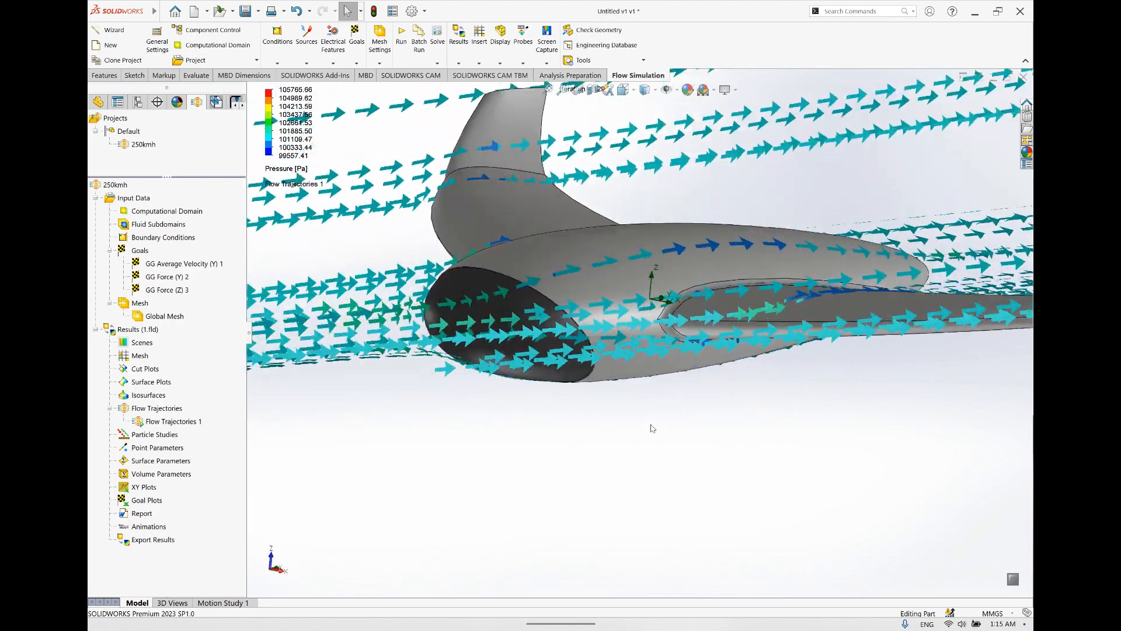
scroll(606, 393, "down", 2)
middle_click_drag(653, 385, 593, 426)
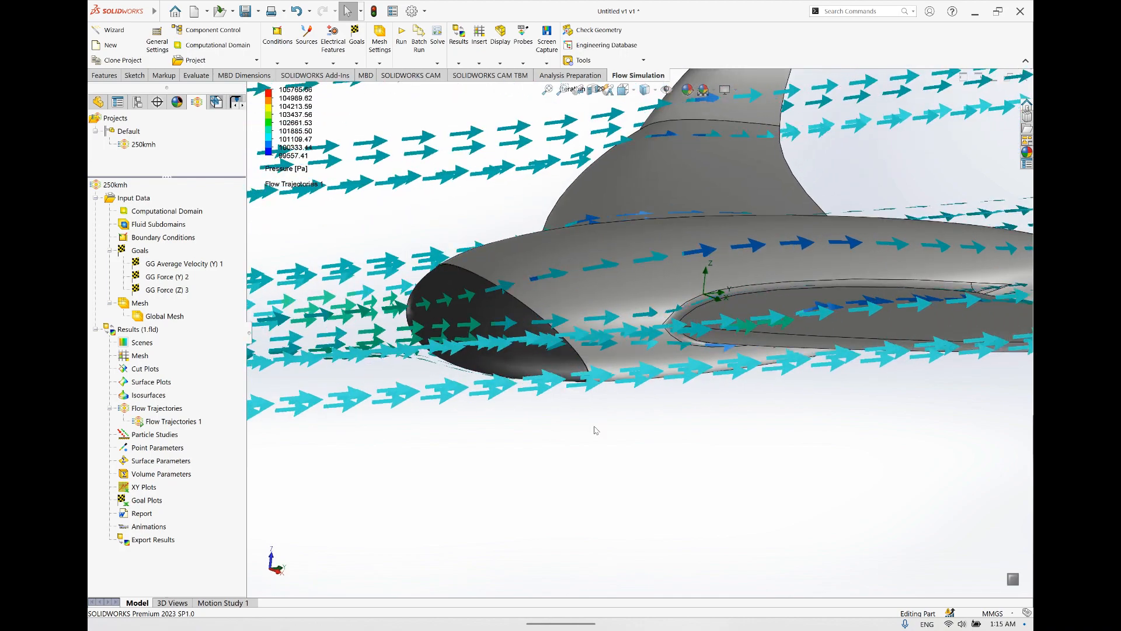
scroll(594, 427, "up", 6)
scroll(713, 381, "down", 1)
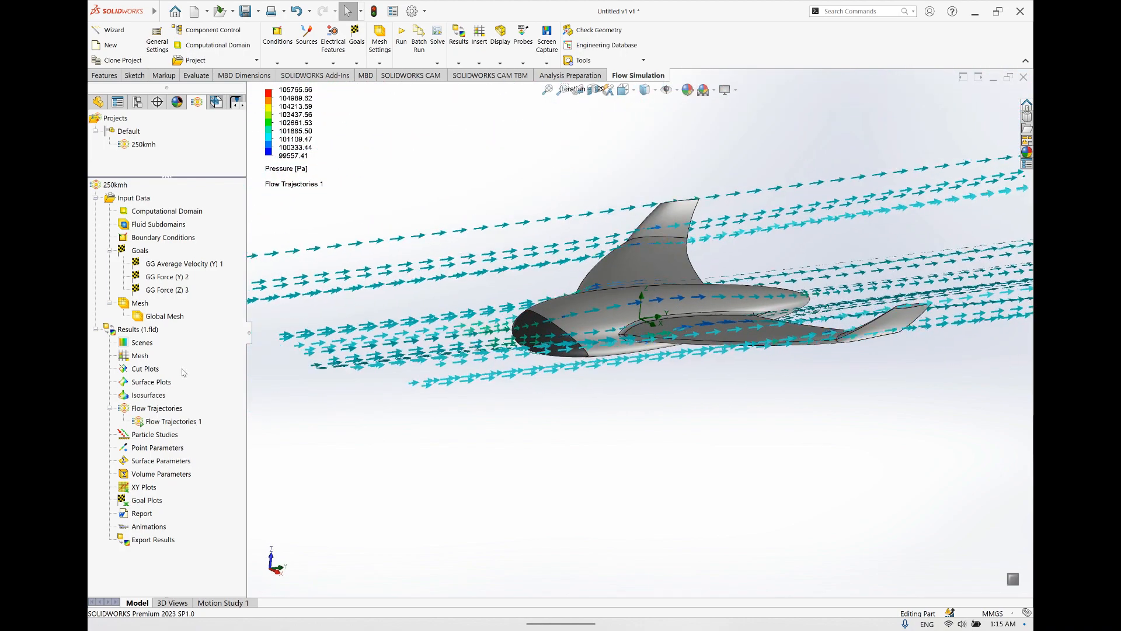
Stop the animation of Flow Trajectories 1 and hide the trajectories
left_click(163, 421)
left_click(339, 441)
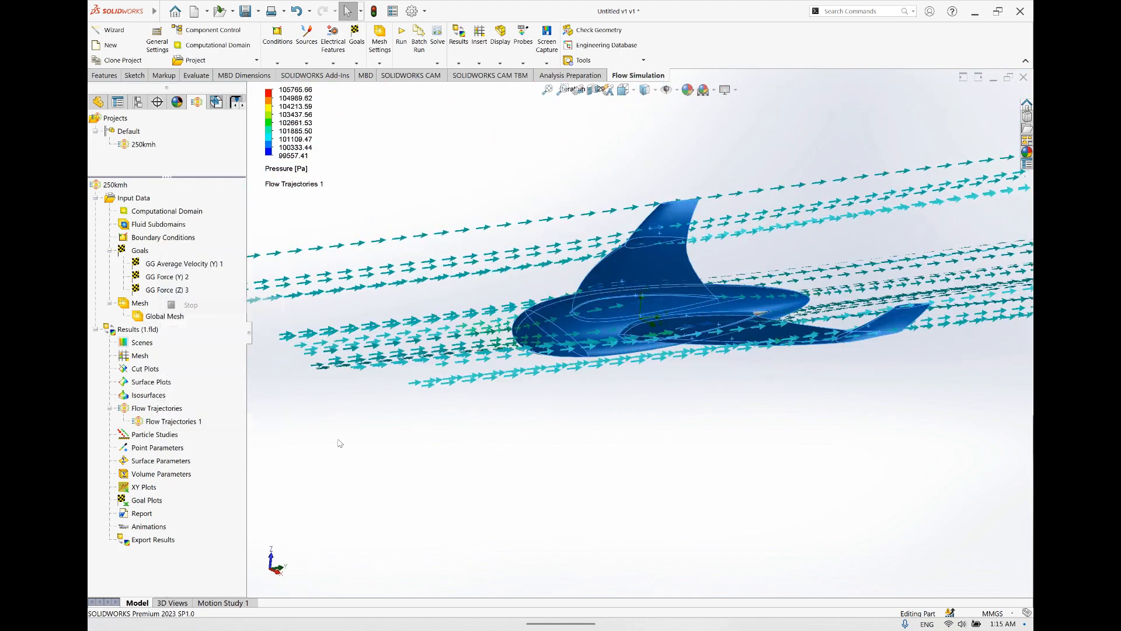
right_click(183, 421)
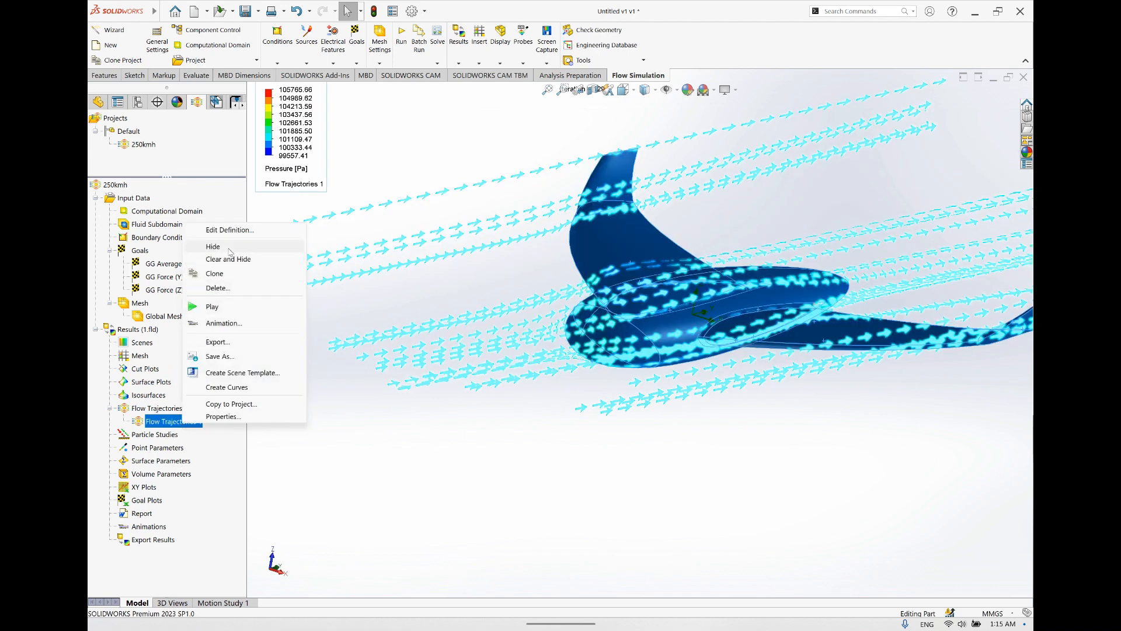
left_click(229, 252)
left_click(317, 406)
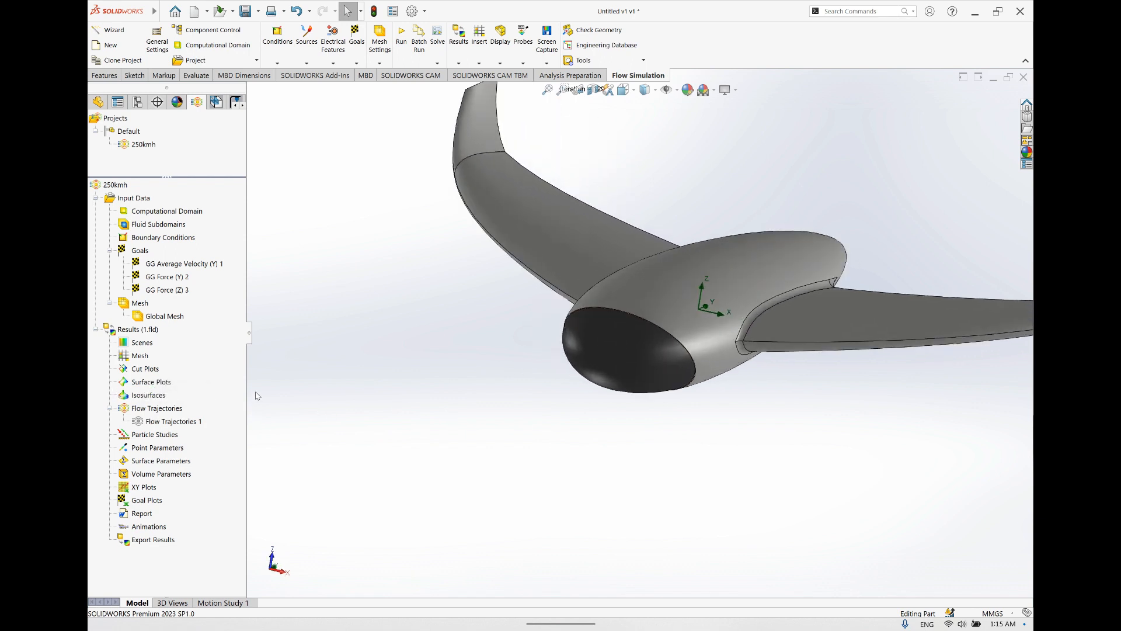
Start a new surface plot of pressure contours and select the nose, fuselage and wing faces with their front root fillets
double_click(162, 386)
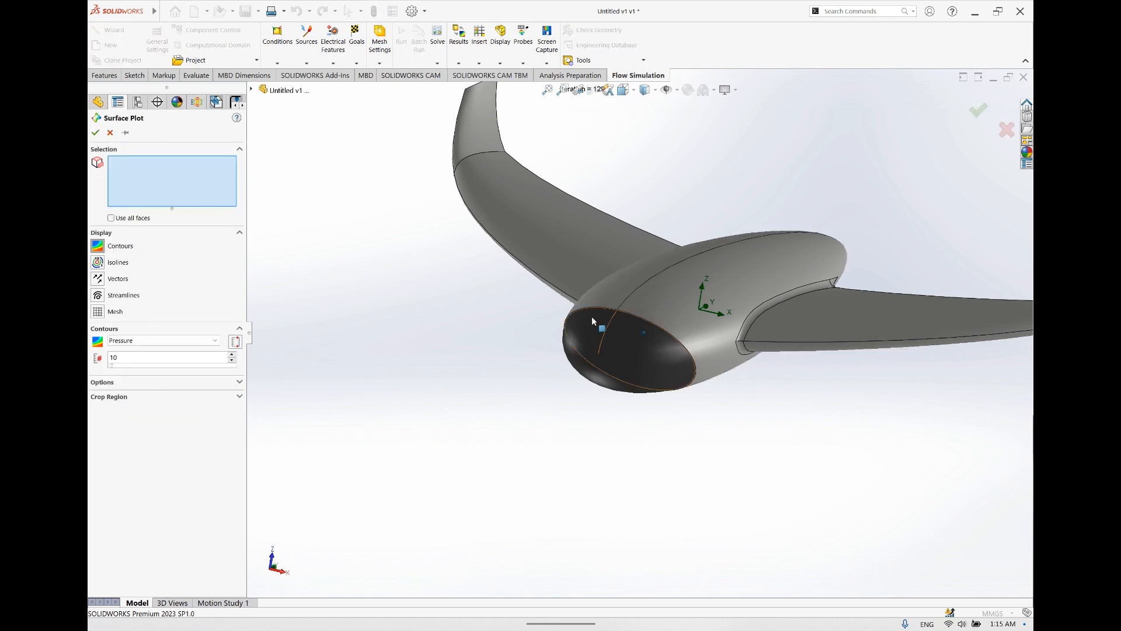
left_click(540, 291)
left_click(678, 309)
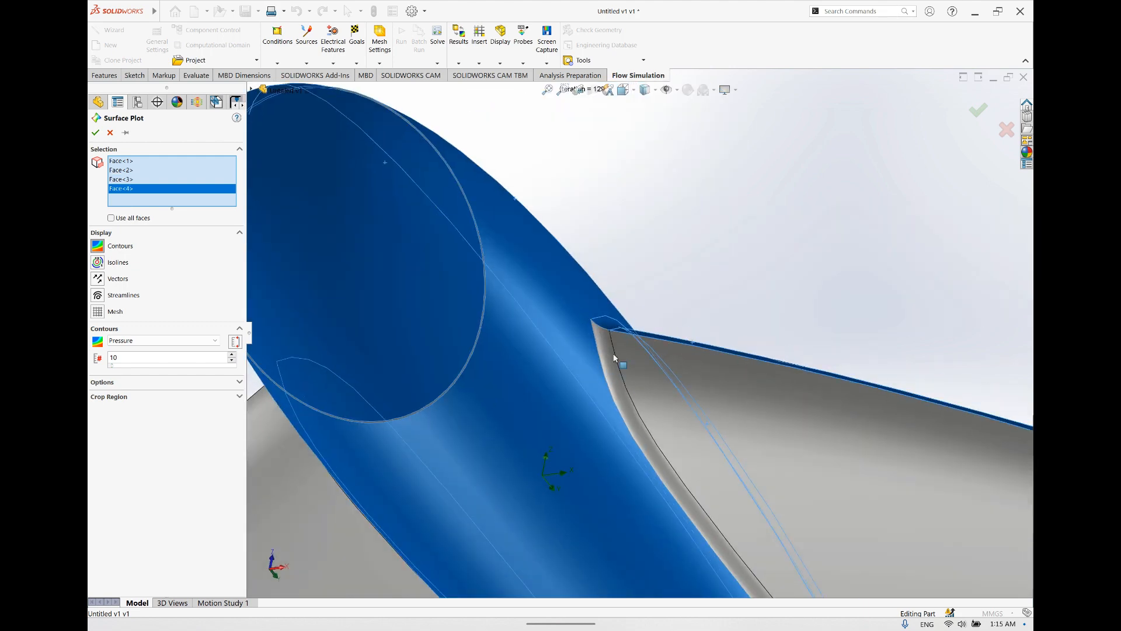
left_click(615, 356)
left_click(677, 364)
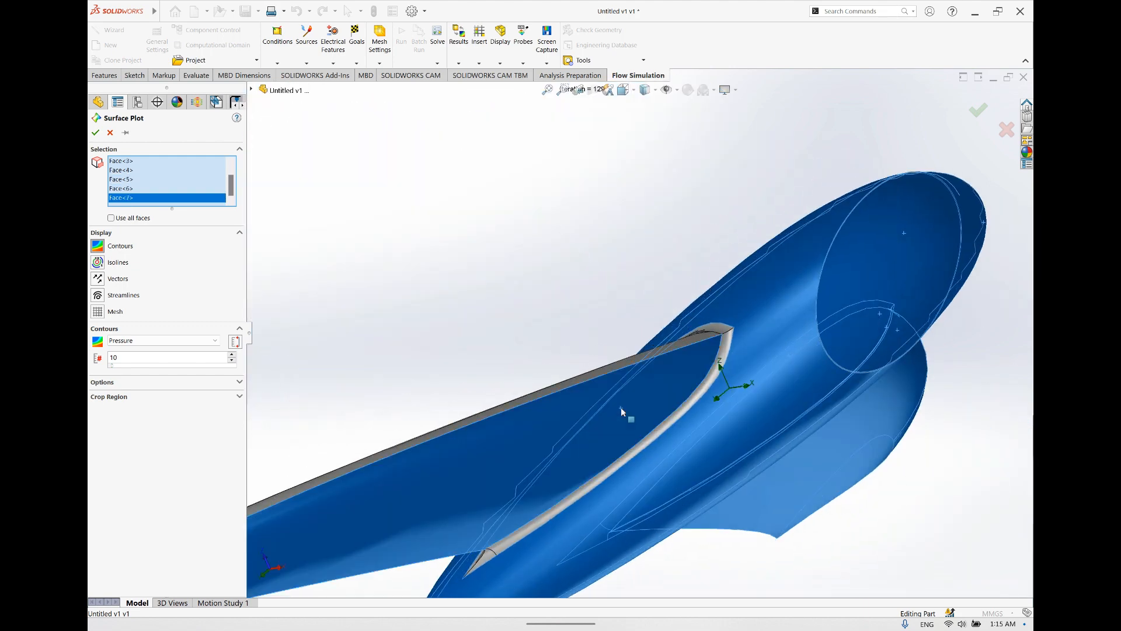
Add the remaining wing faces, the long wing-root fillets and the winglet to the surface plot selection
left_click(622, 407)
left_click(671, 345)
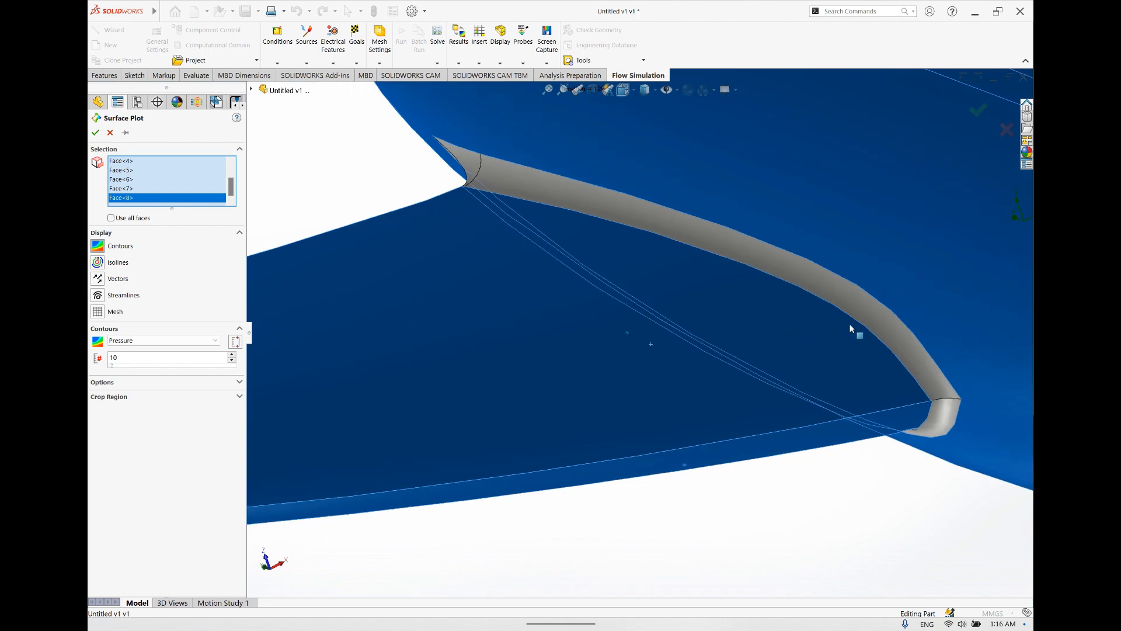
left_click(880, 317)
left_click(944, 410)
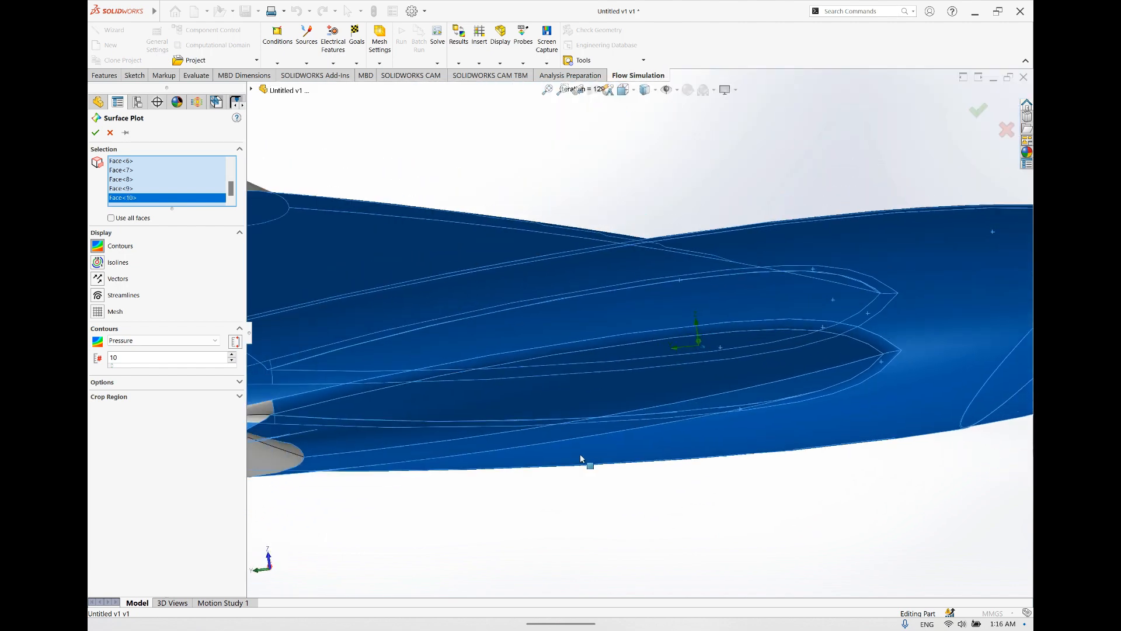
left_click(404, 226)
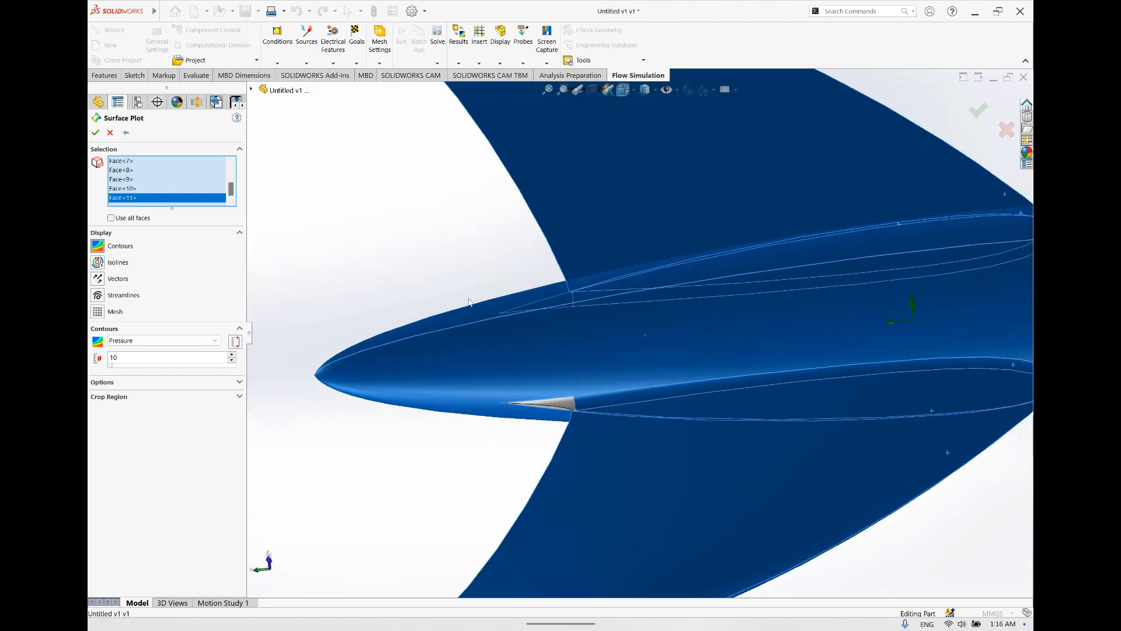
left_click(730, 318)
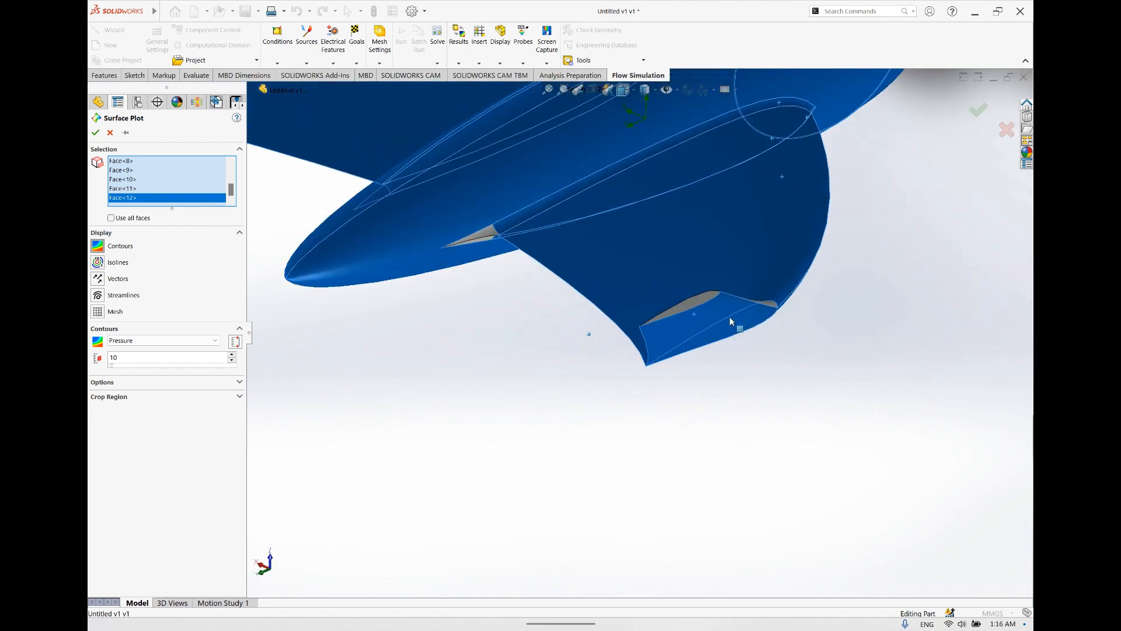
Add the remaining wing-root fillet tips and inner winglet faces to the selection and create the pressure surface plot
left_click(415, 280)
left_click(468, 240)
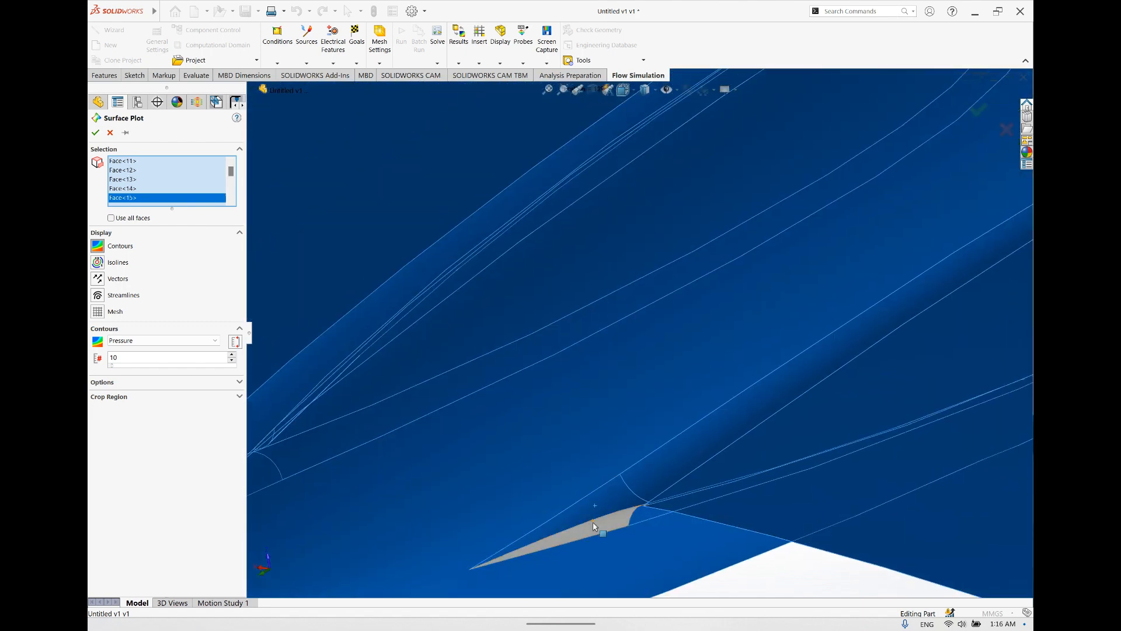
left_click(595, 526)
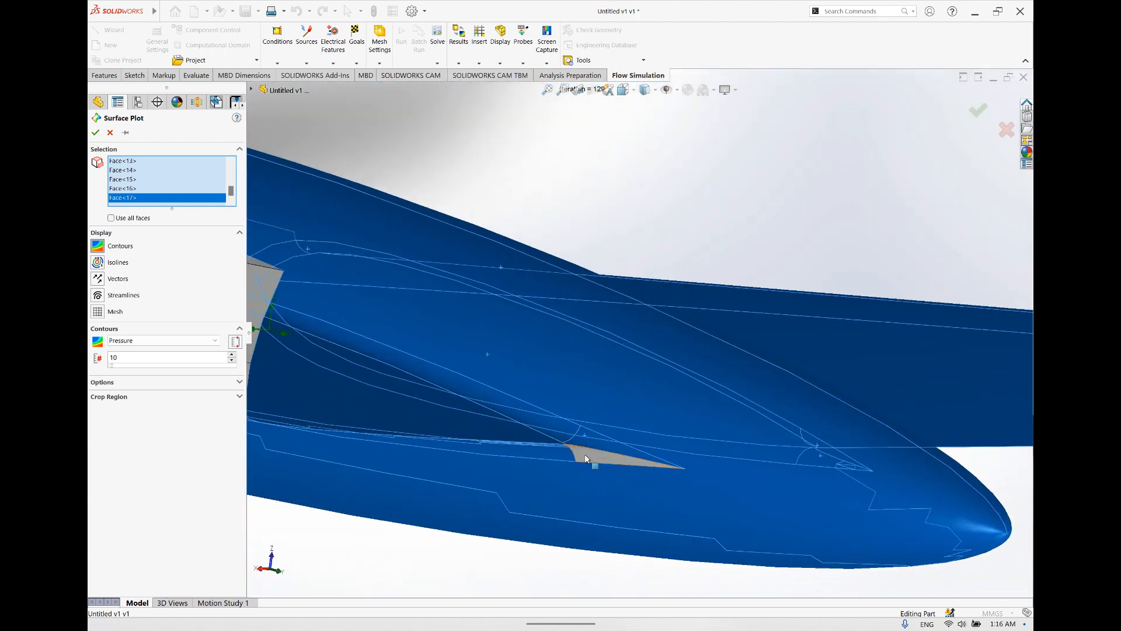
left_click(586, 458)
left_click(451, 359)
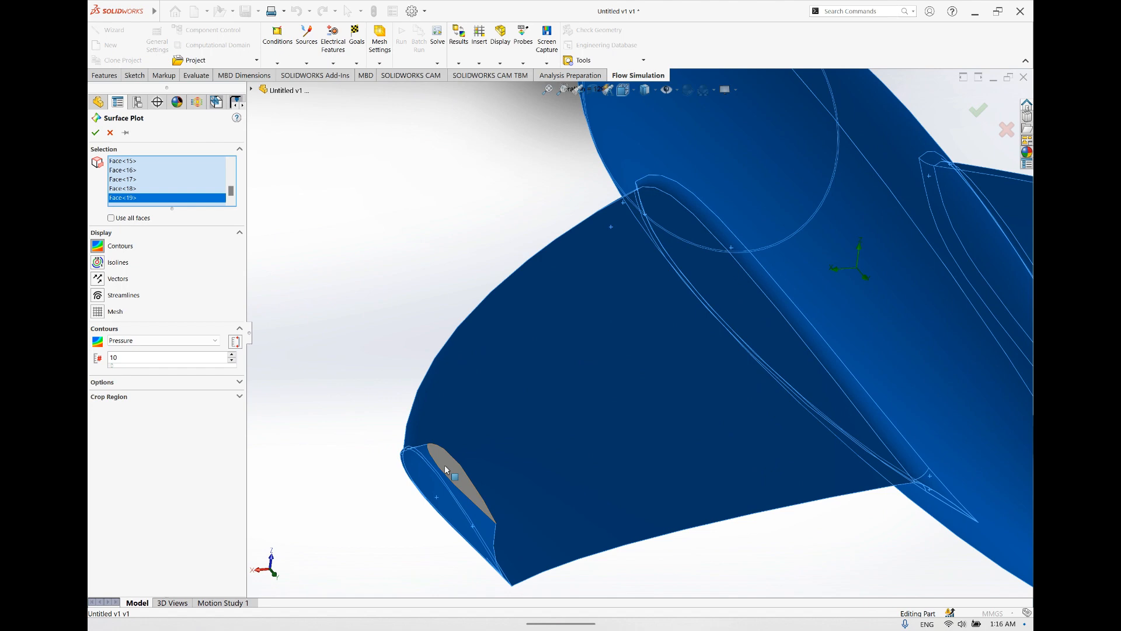
left_click(443, 465)
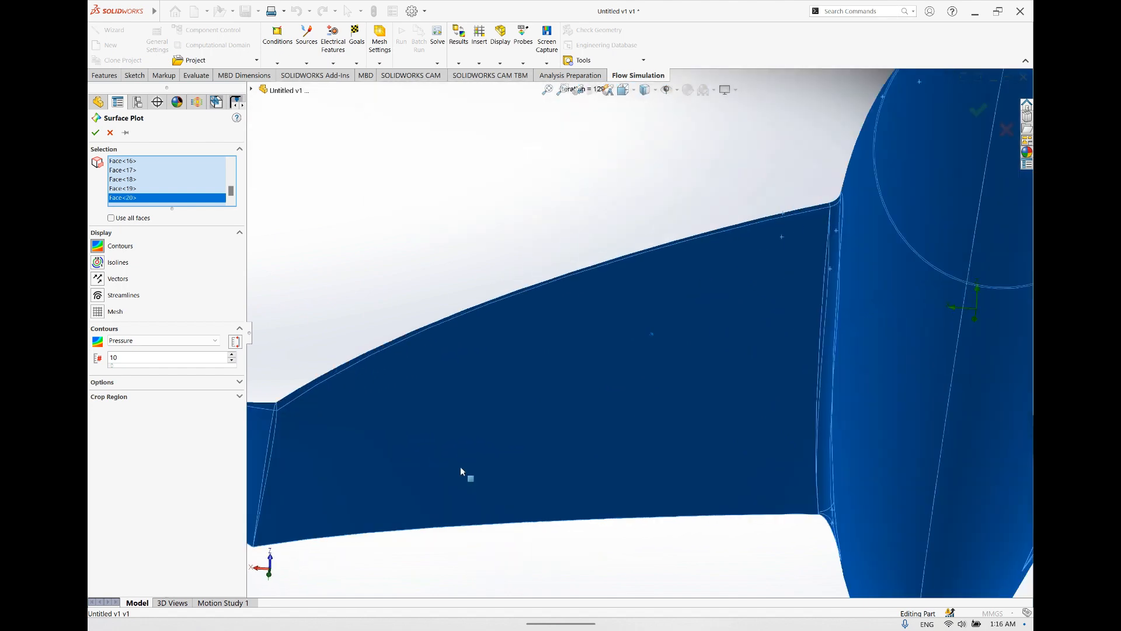
left_click(96, 134)
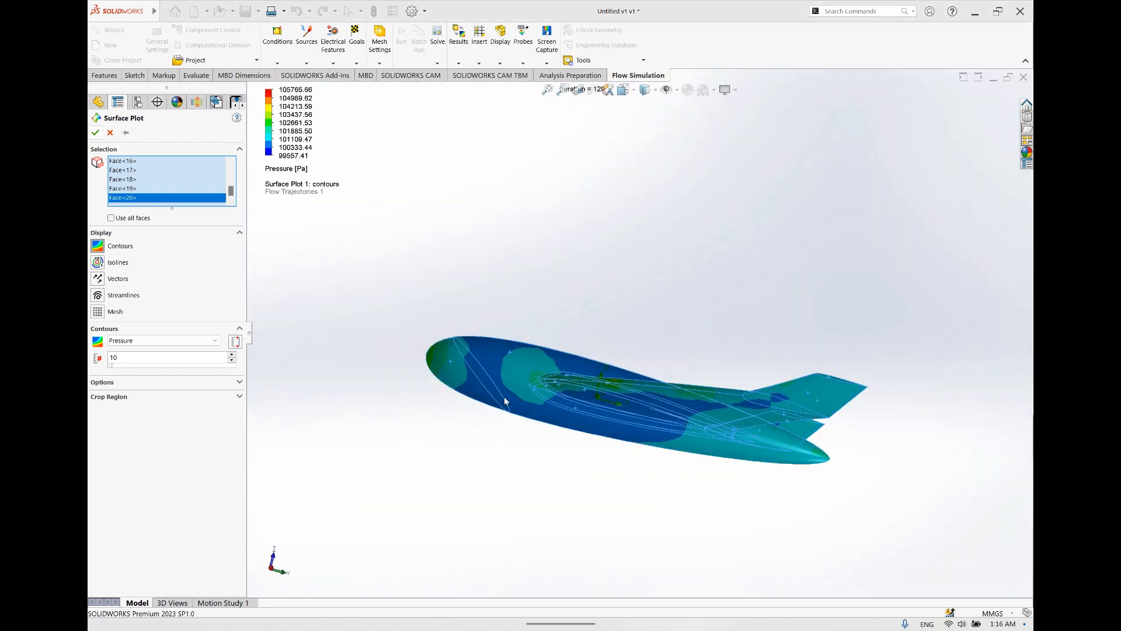
Examine the pressure contours on the nose, fuselage, wings and winglets from the front, above and the side
middle_click_drag(535, 443, 485, 392)
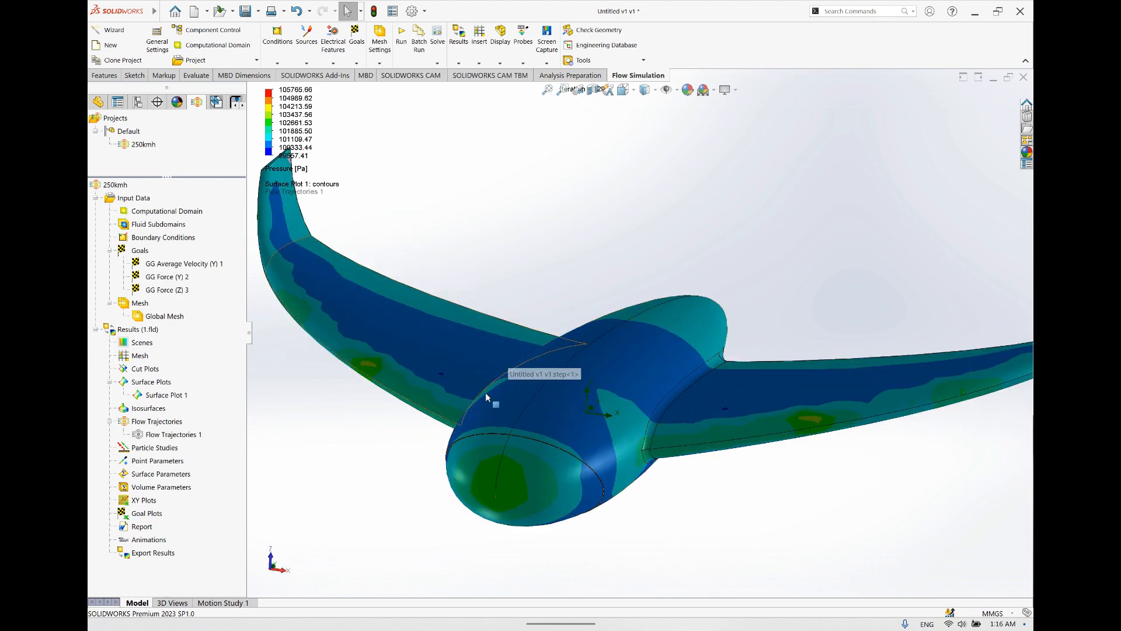
middle_click_drag(709, 389, 765, 204)
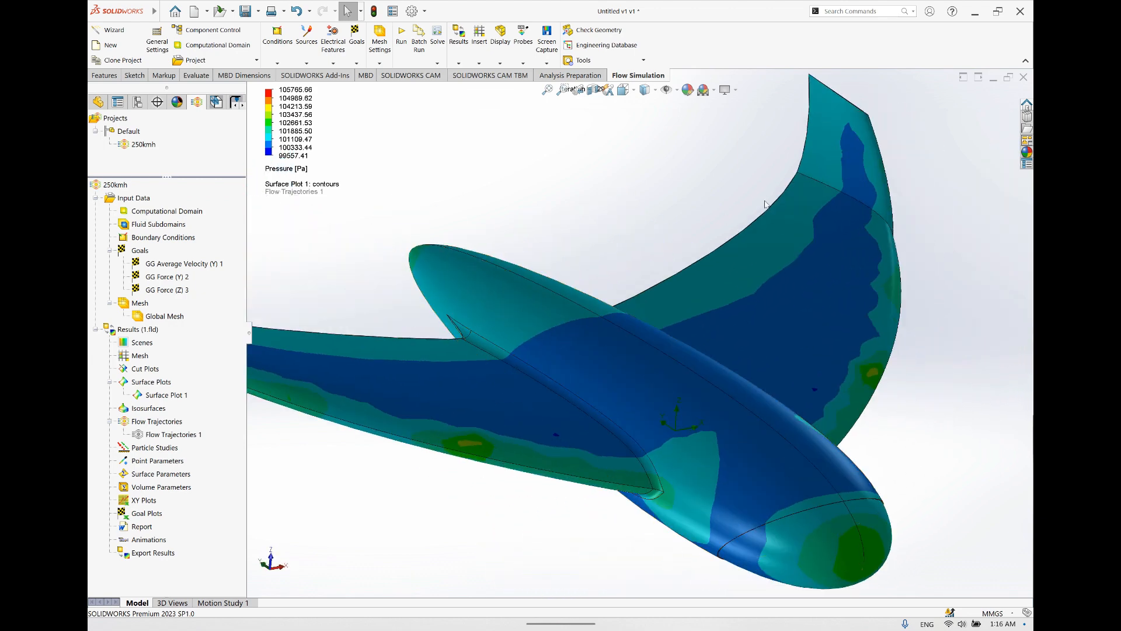
middle_click_drag(696, 251, 832, 408)
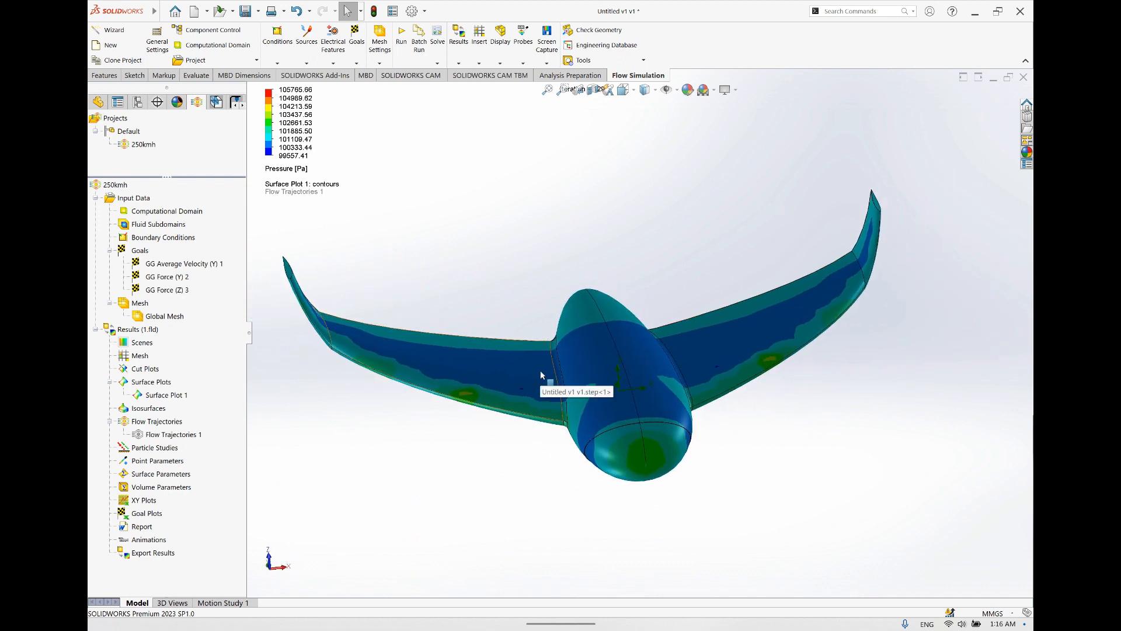
middle_click_drag(541, 371, 541, 371)
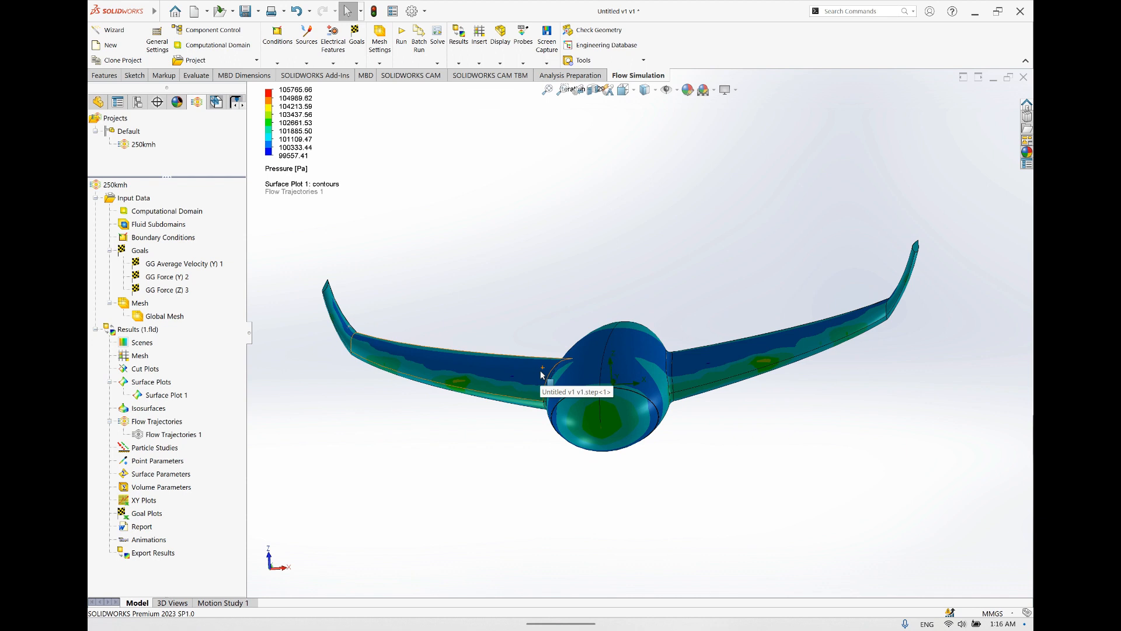
middle_click_drag(540, 374, 690, 473)
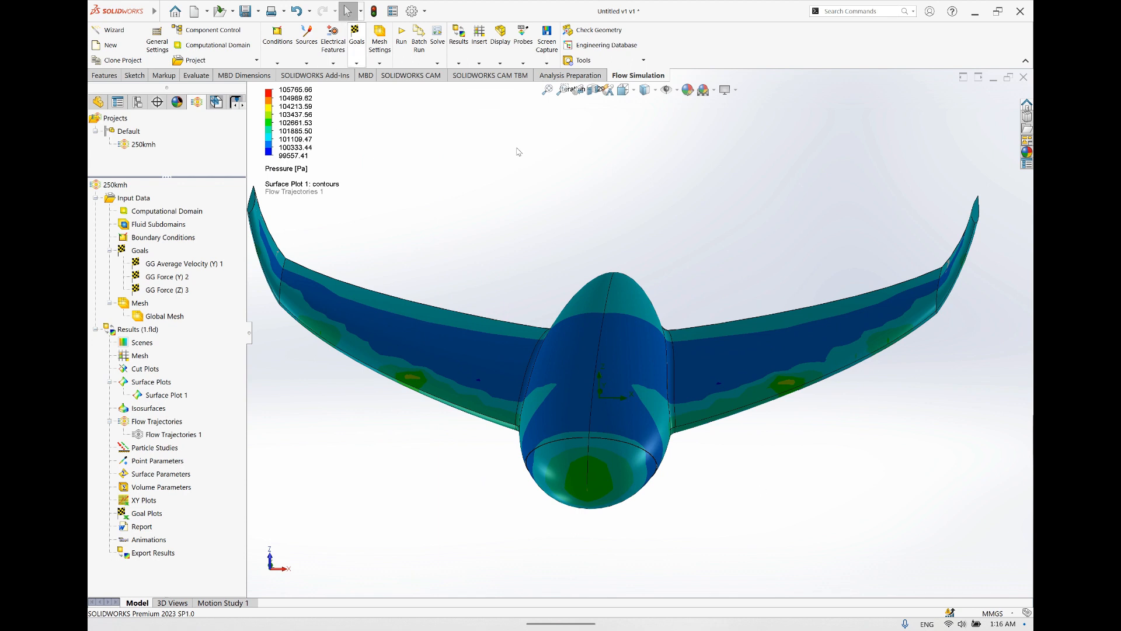
left_click(688, 611)
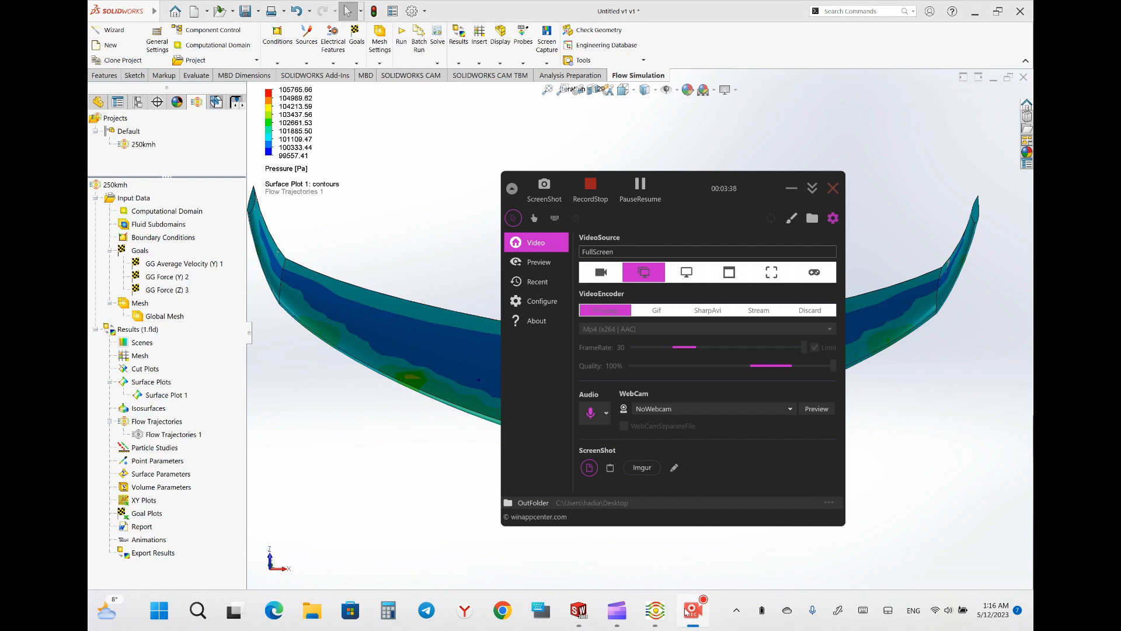